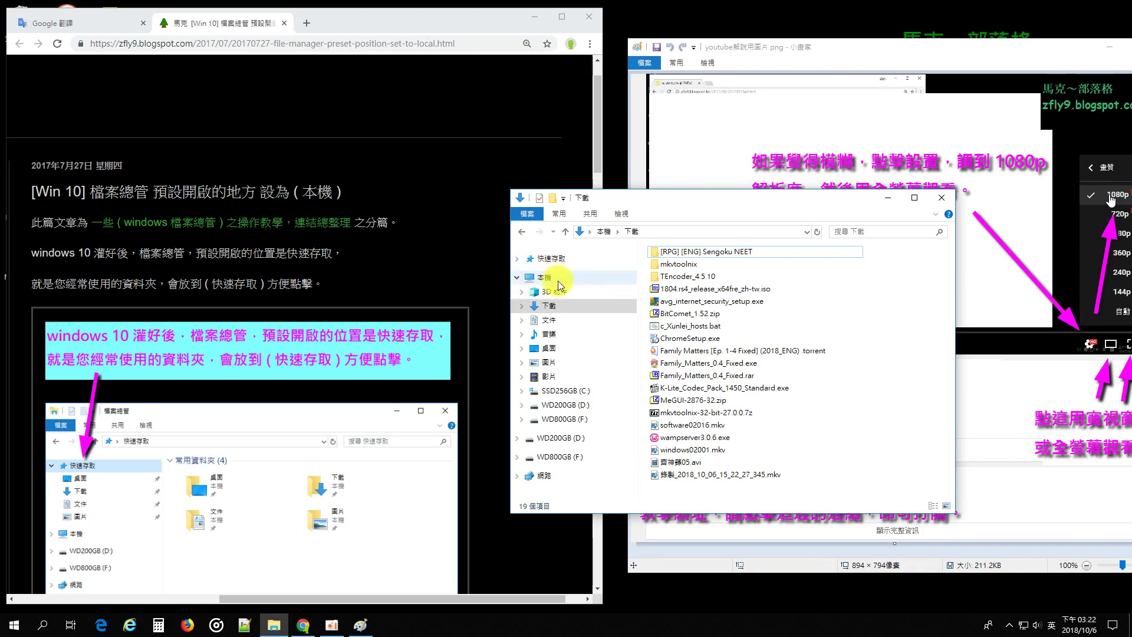
# Step: Clear the File Explorer and Paint windows off the desktop so that only the blog article stays open
pyautogui.click(889, 200)
pyautogui.click(274, 625)
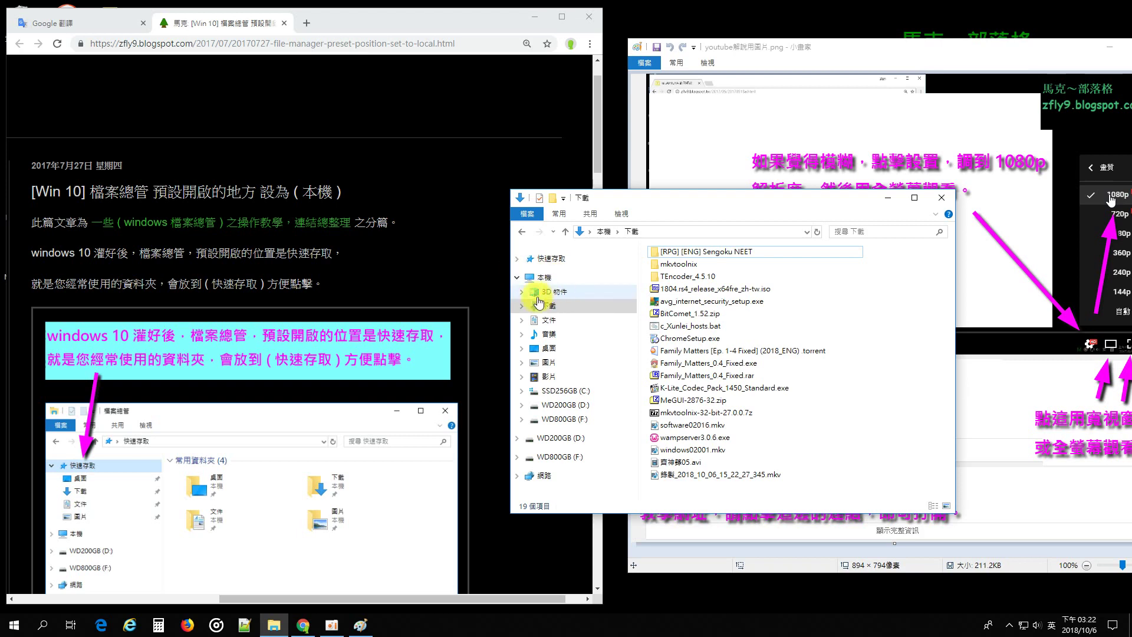
pyautogui.click(894, 202)
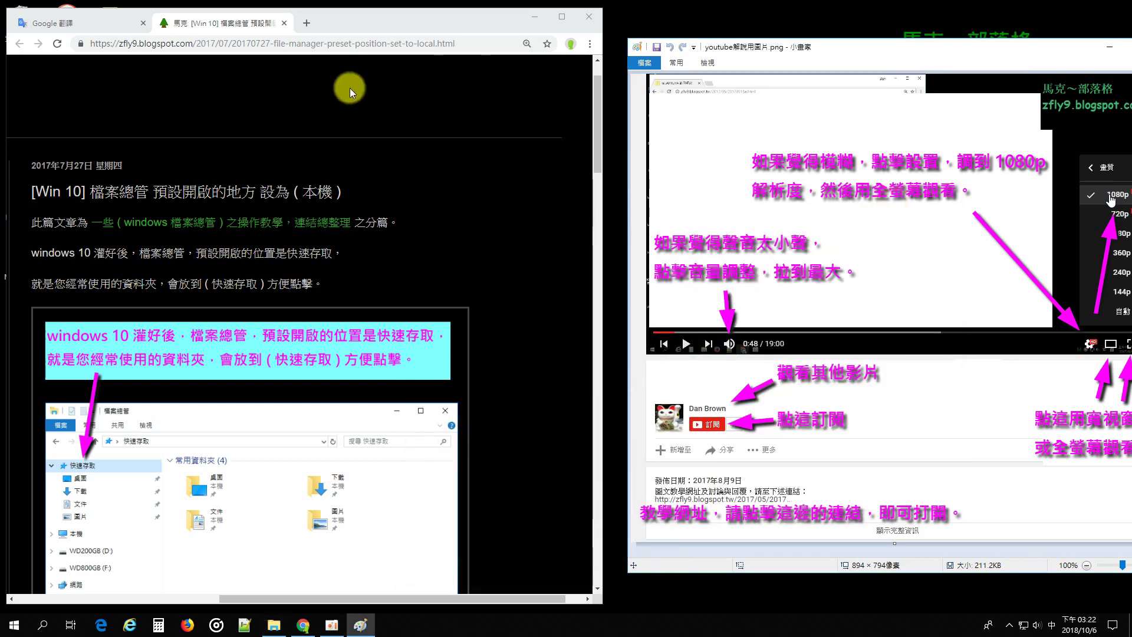
pyautogui.click(469, 44)
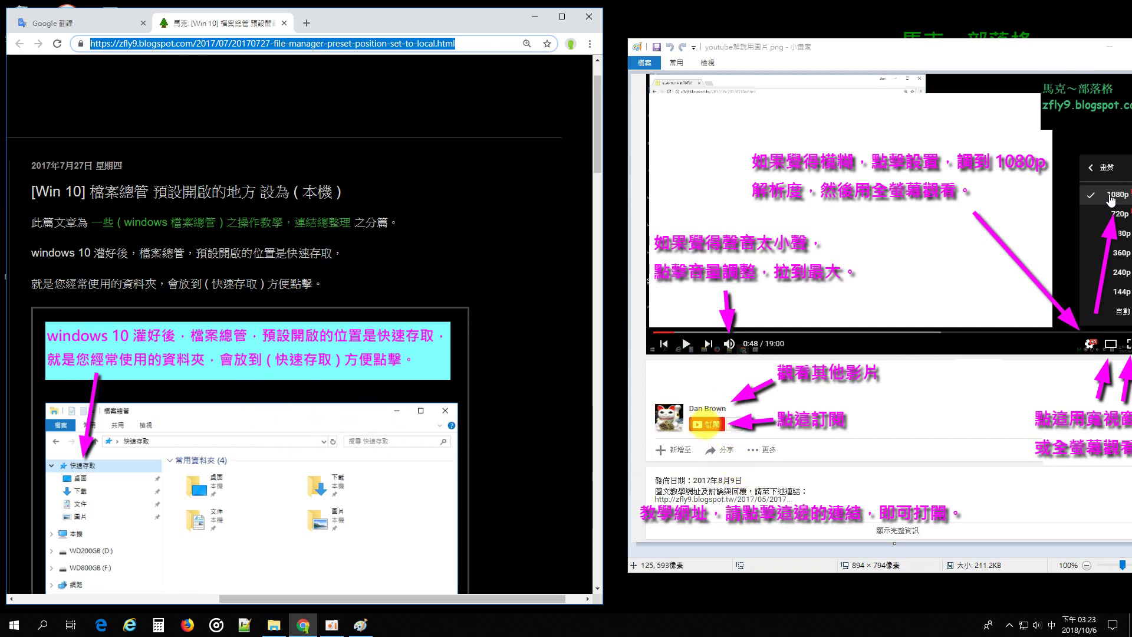
pyautogui.moveTo(910, 48); pyautogui.dragTo(737, 56)
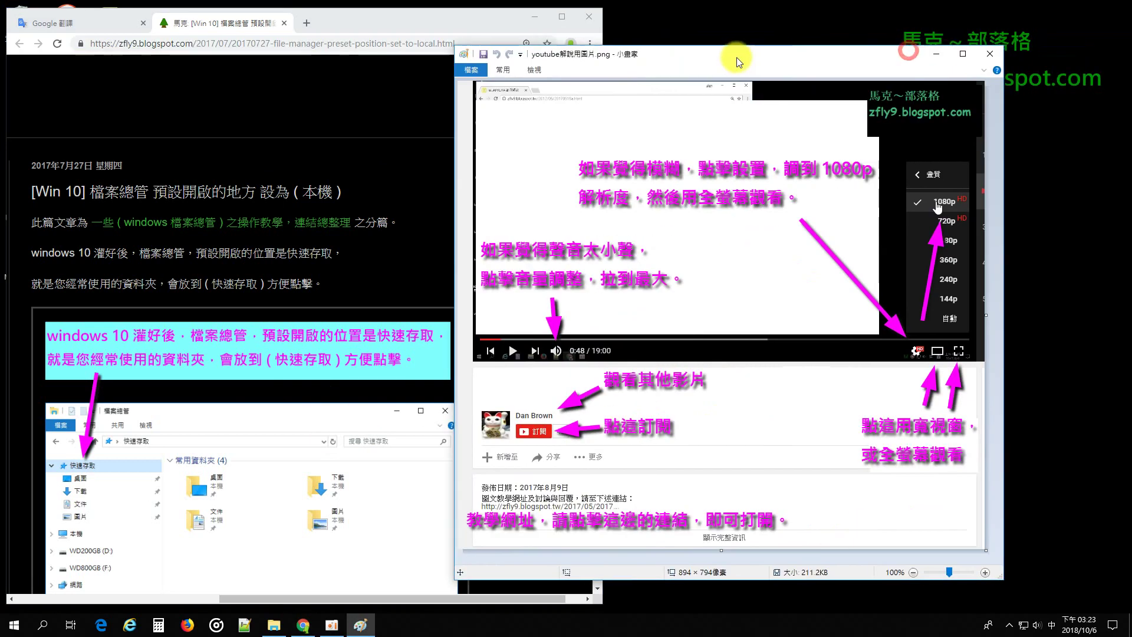
pyautogui.click(941, 57)
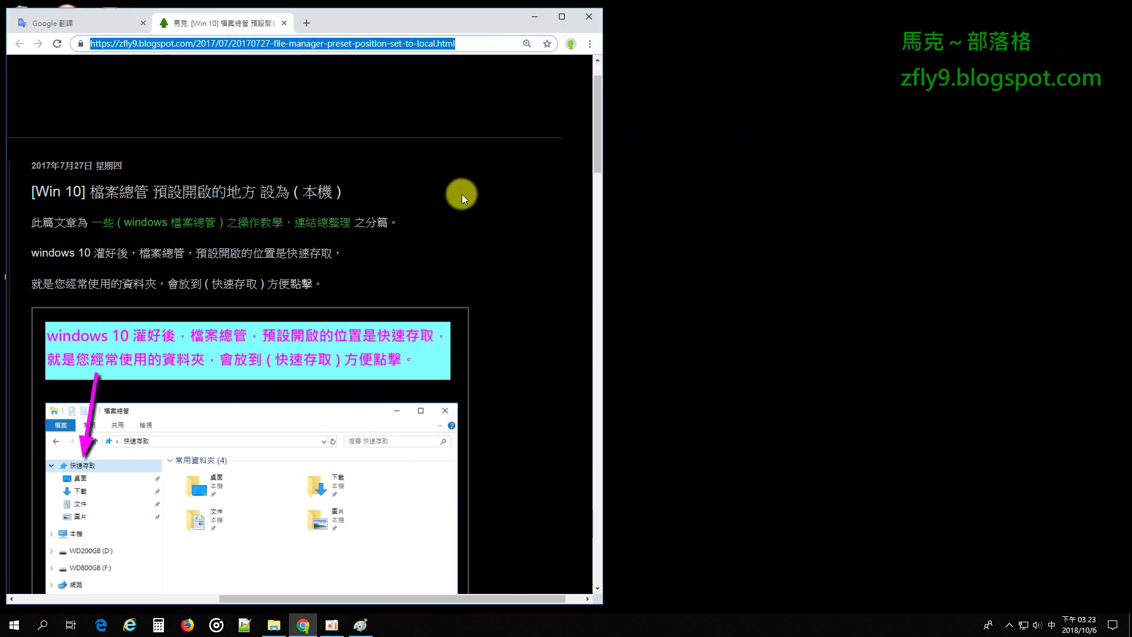
# Step: Bring back File Explorer, collapse the 本機 branch, show the 快速存取 contents, and expand and collapse its branch
pyautogui.scroll(-1, 470, 193)
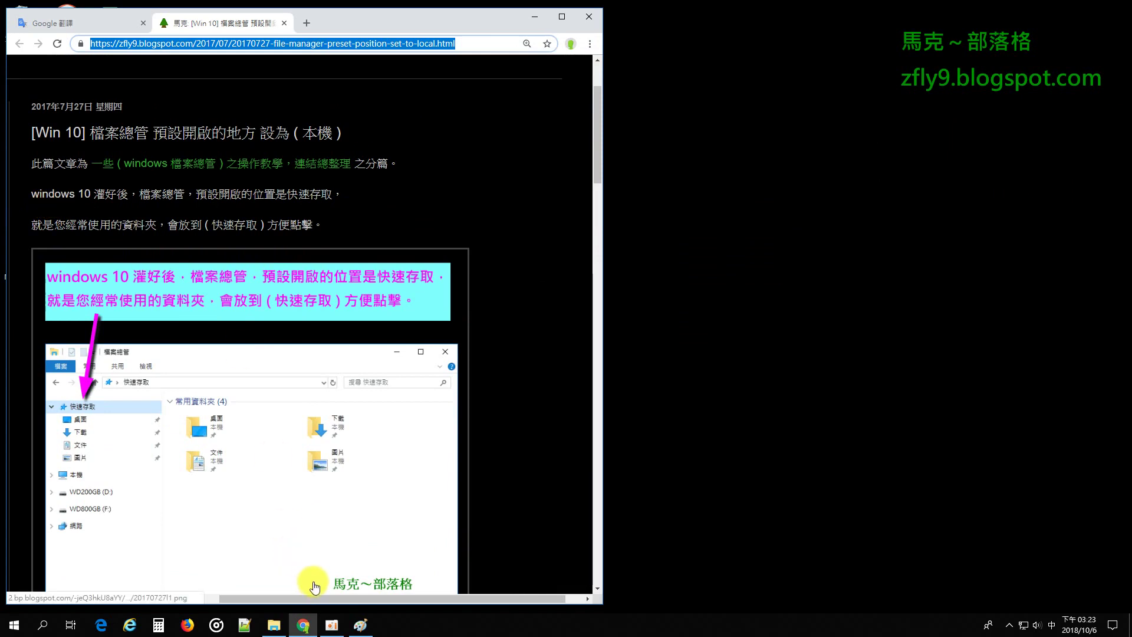
pyautogui.click(273, 625)
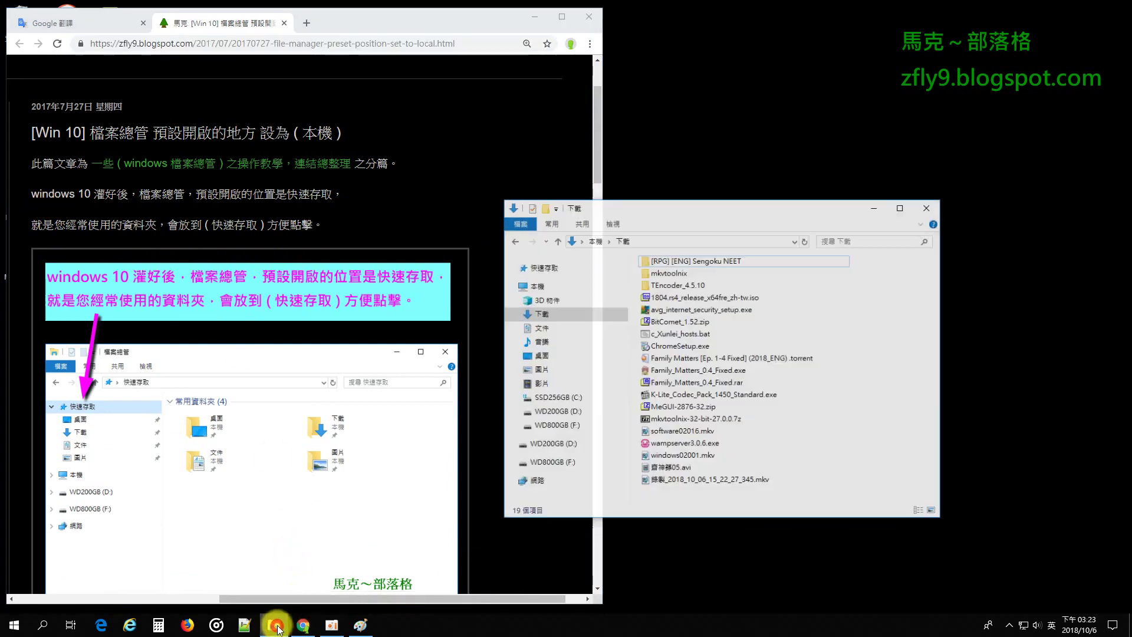
pyautogui.click(517, 277)
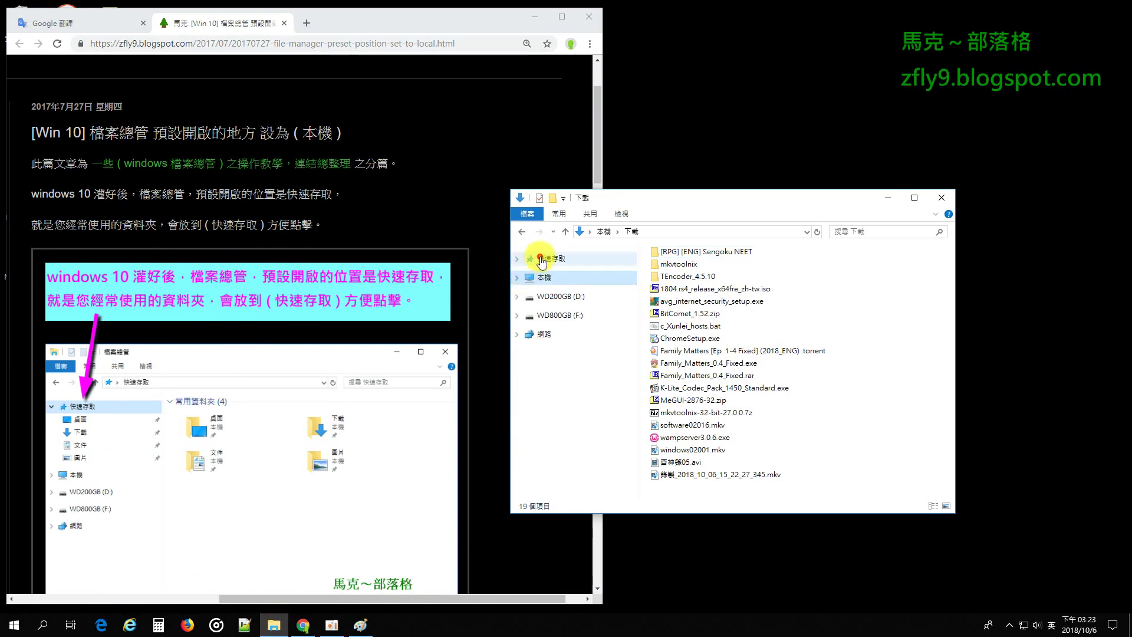
pyautogui.click(538, 258)
pyautogui.click(516, 259)
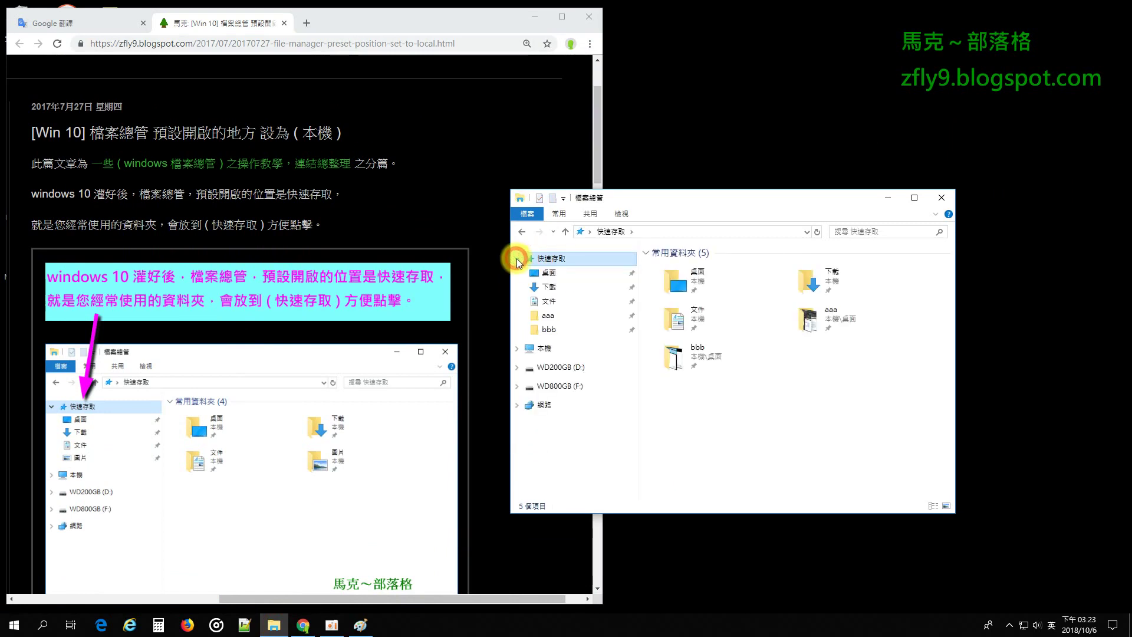
pyautogui.click(517, 260)
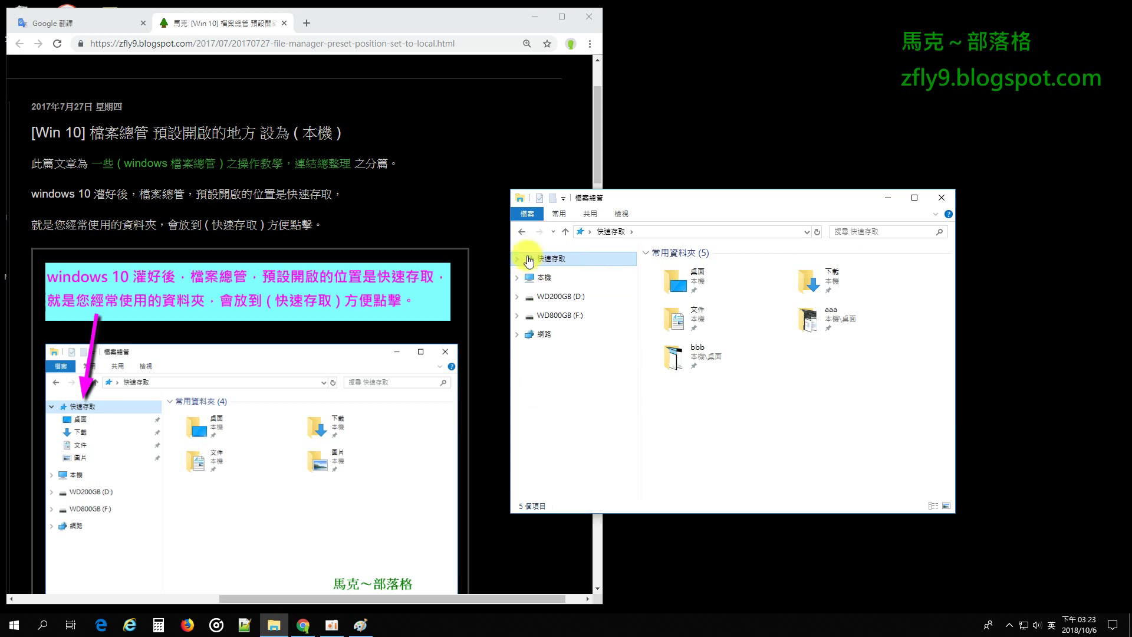
# Step: Open the article's linked overview of File Explorer tutorials, look over its topic list, and close that page
pyautogui.click(434, 202)
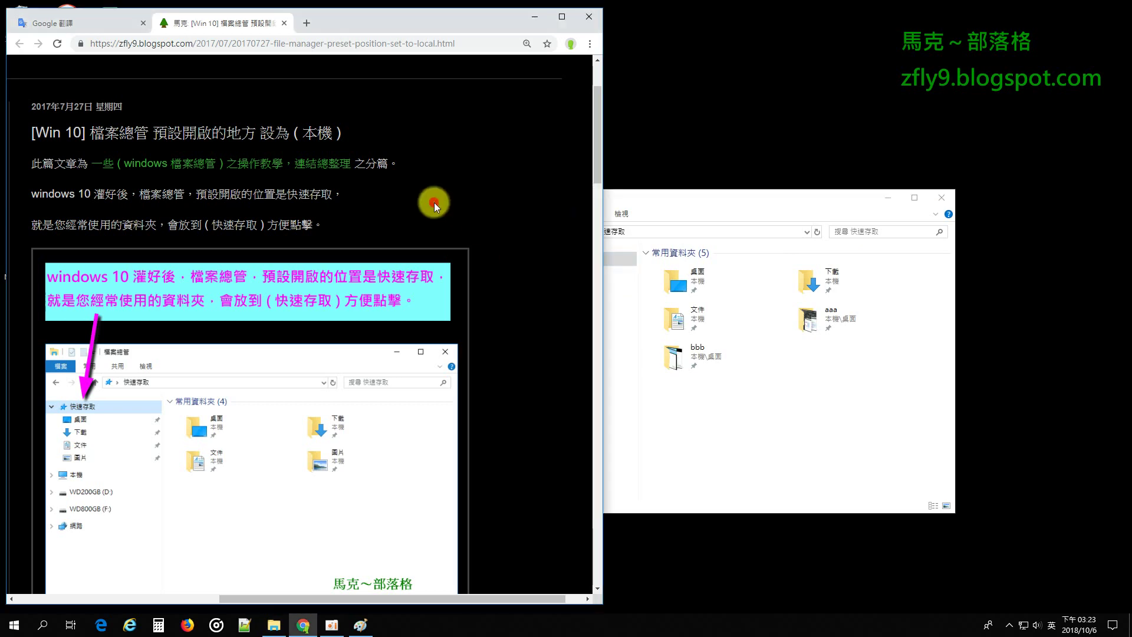
pyautogui.click(302, 169)
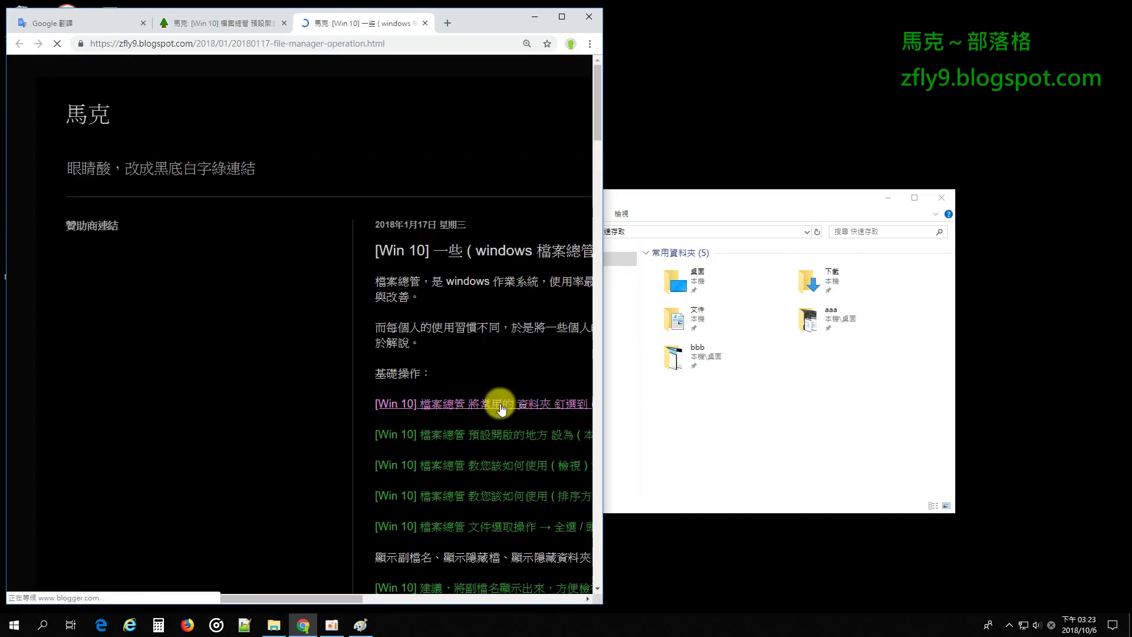
pyautogui.moveTo(323, 600); pyautogui.dragTo(374, 479)
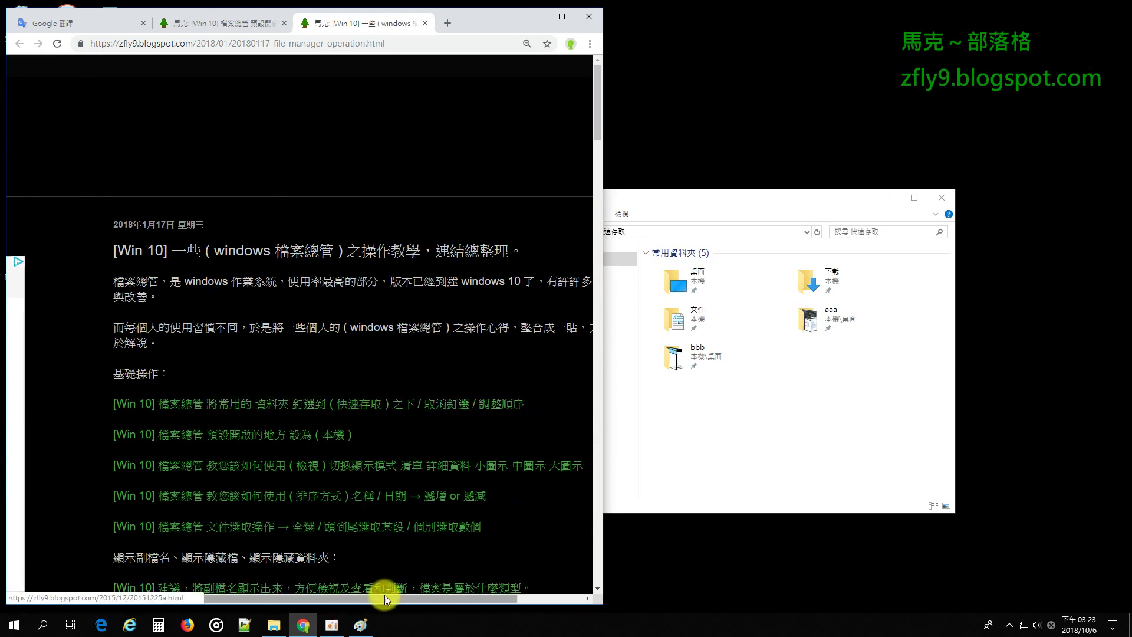
pyautogui.moveTo(367, 596); pyautogui.dragTo(230, 593)
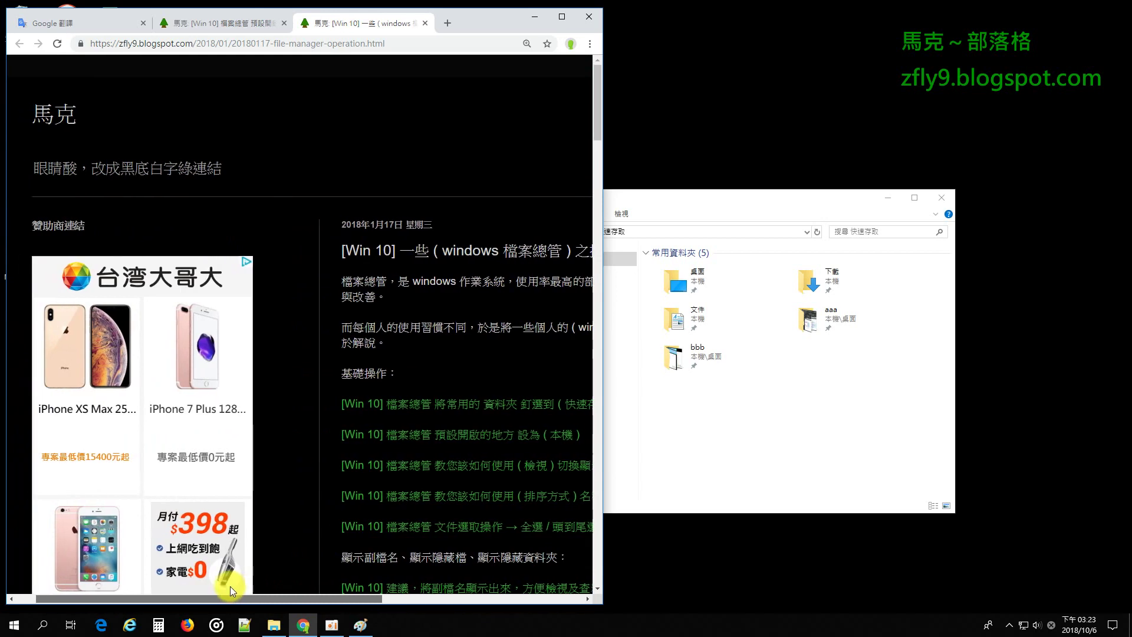
pyautogui.click(426, 23)
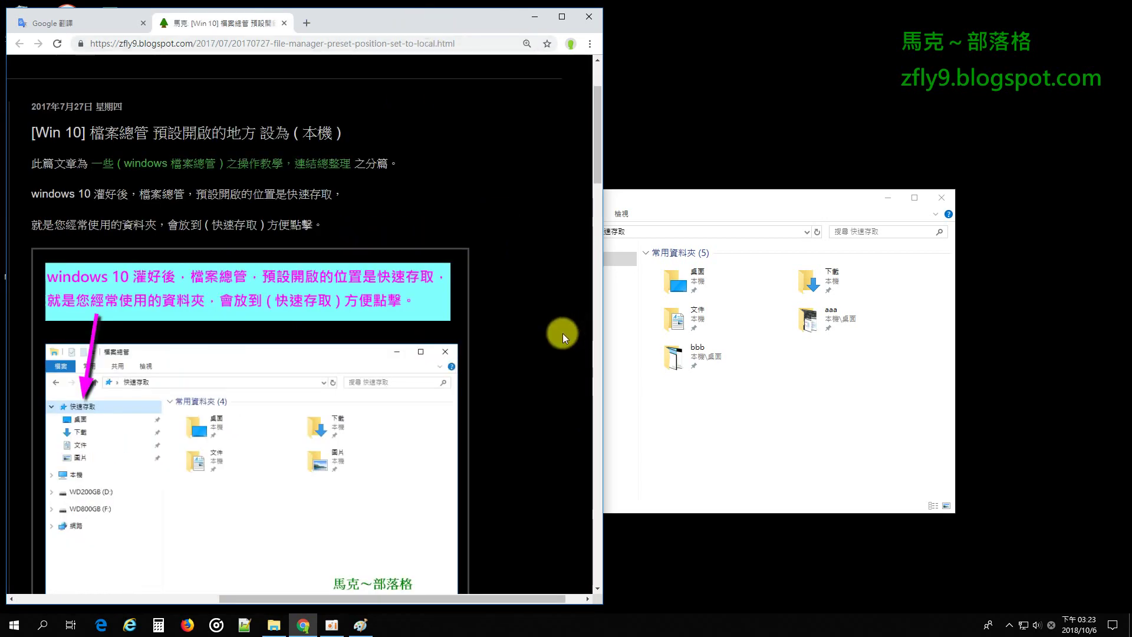
# Step: Find the article section on switching to 本機, and show and expand 本機 in File Explorer
pyautogui.scroll(-5, 543, 266)
pyautogui.scroll(-3, 546, 267)
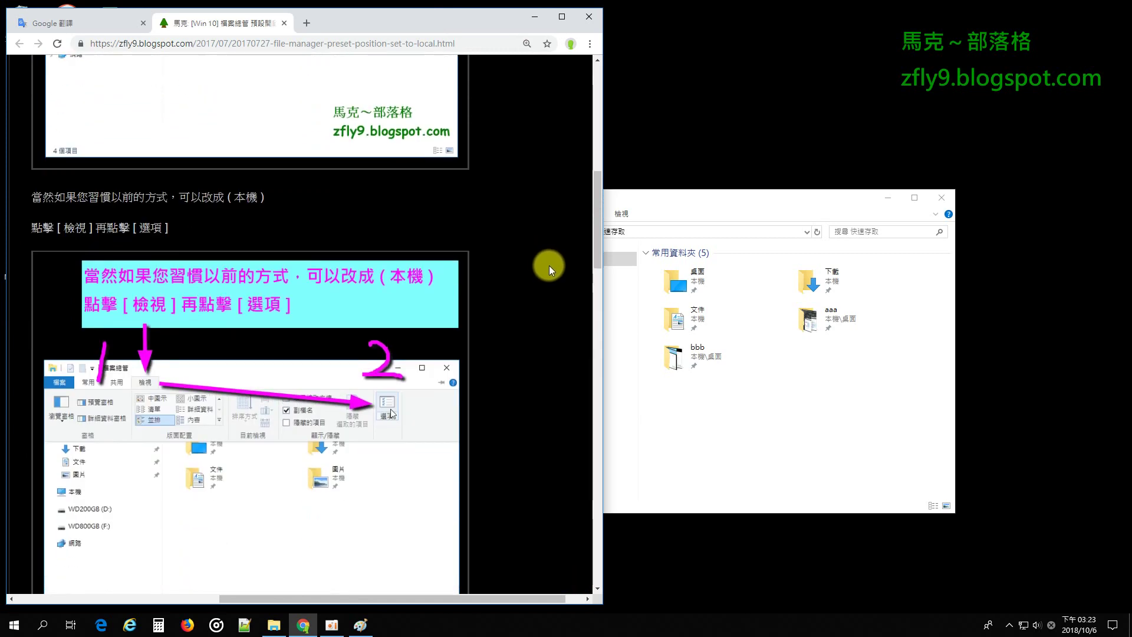
pyautogui.click(727, 191)
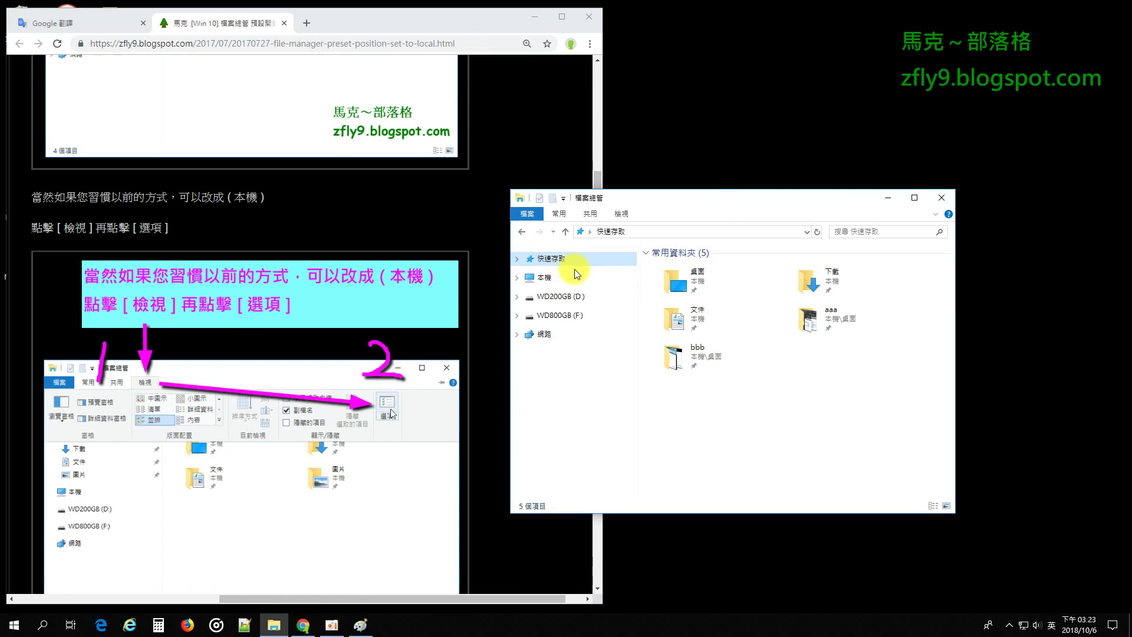
pyautogui.click(541, 277)
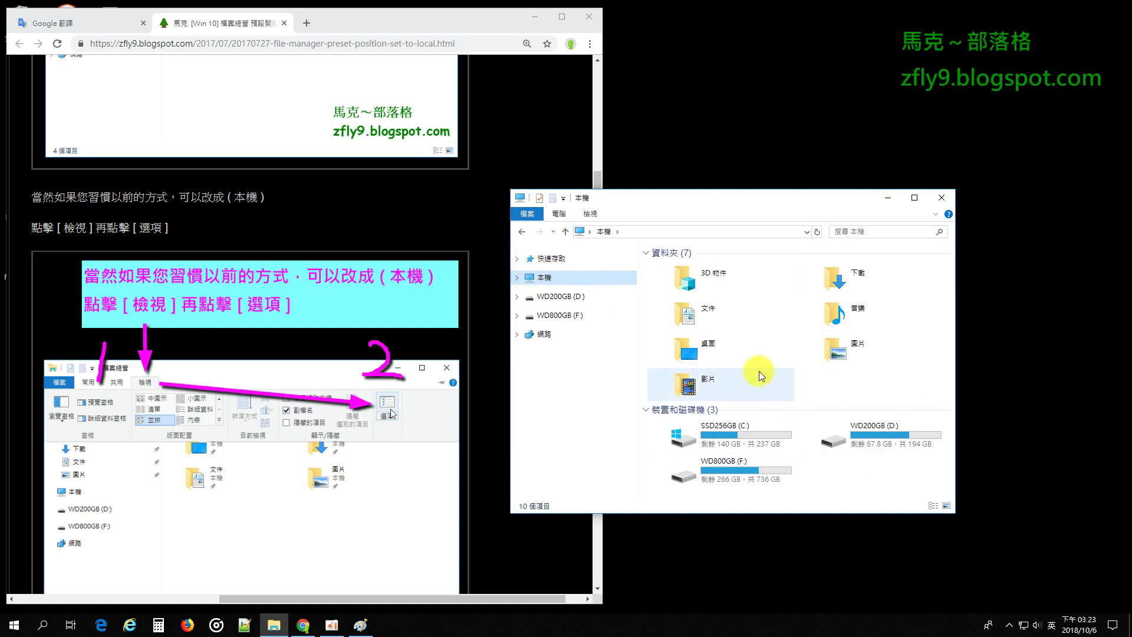
pyautogui.click(518, 279)
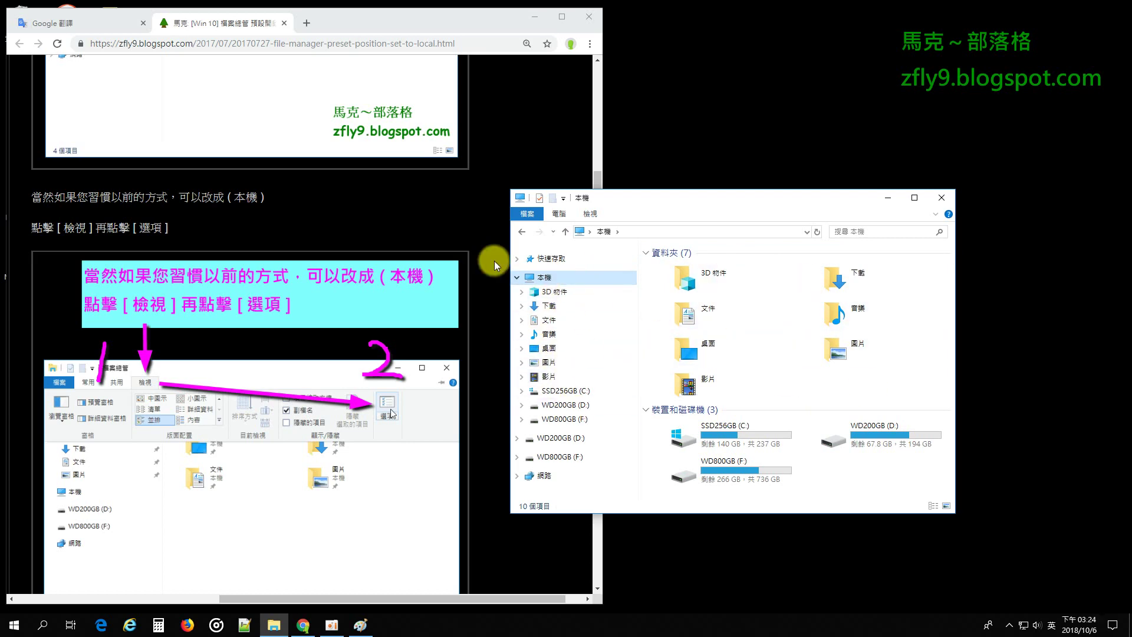
# Step: Highlight 快速存取 in the article's introduction and move the File Explorer window clear of the browser
pyautogui.scroll(10, 474, 217)
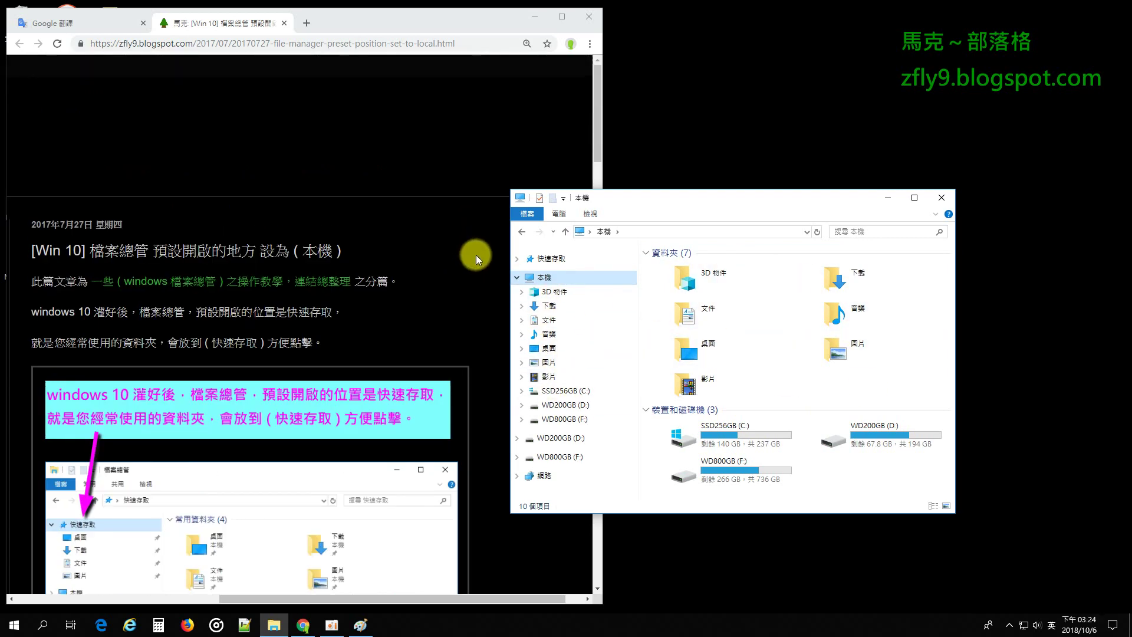
pyautogui.scroll(-3, 447, 254)
pyautogui.moveTo(215, 166); pyautogui.dragTo(256, 167)
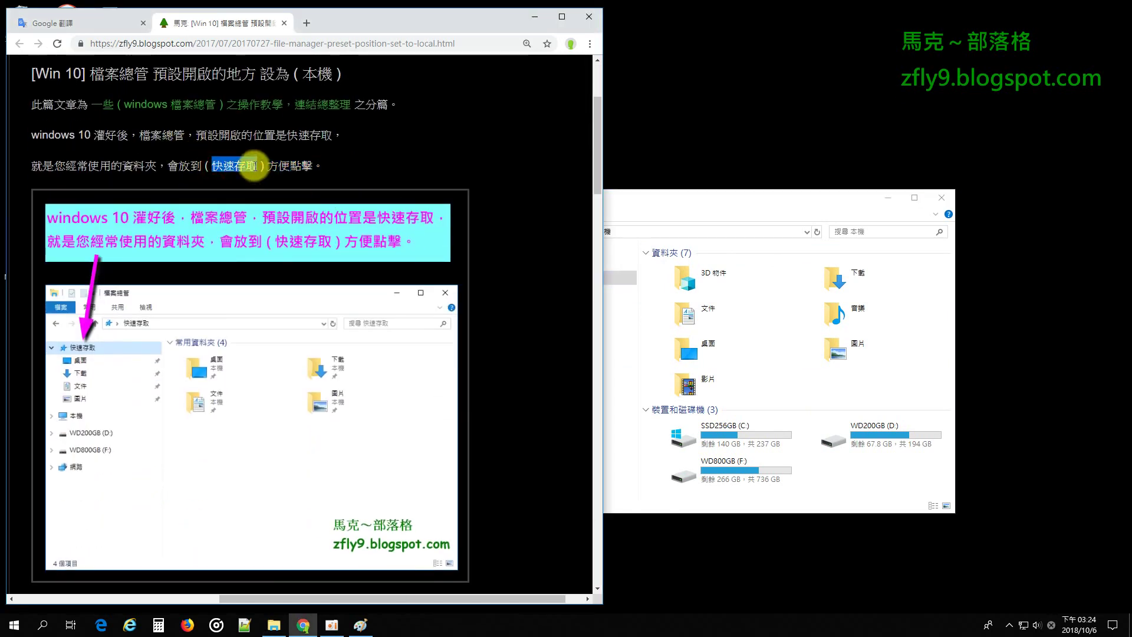
pyautogui.moveTo(657, 195); pyautogui.dragTo(777, 166)
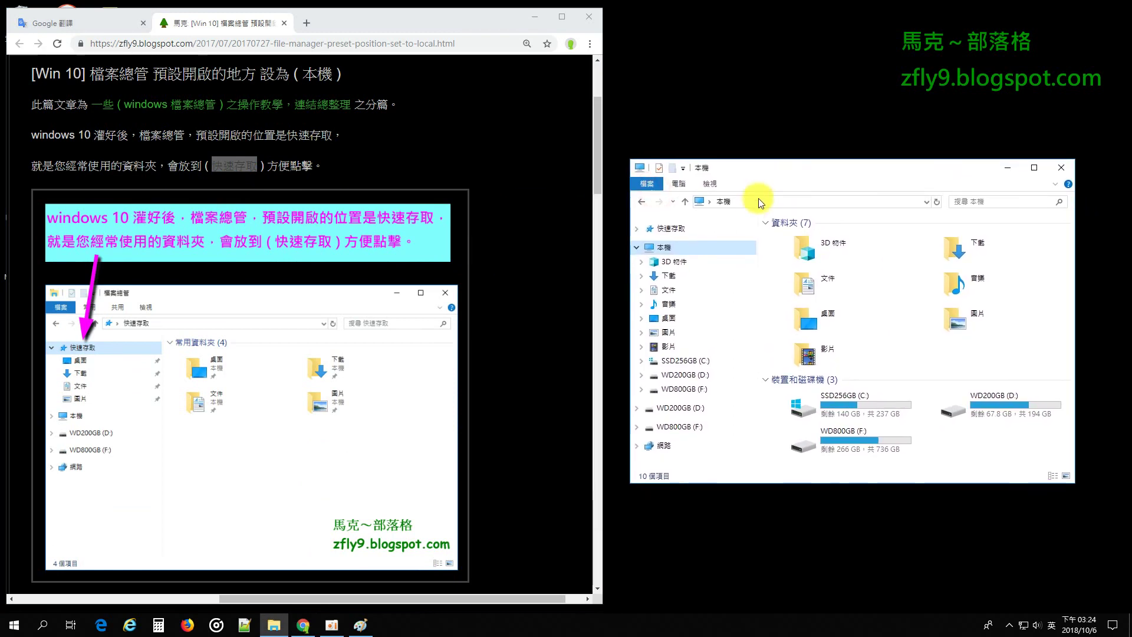
pyautogui.moveTo(767, 167); pyautogui.dragTo(751, 161)
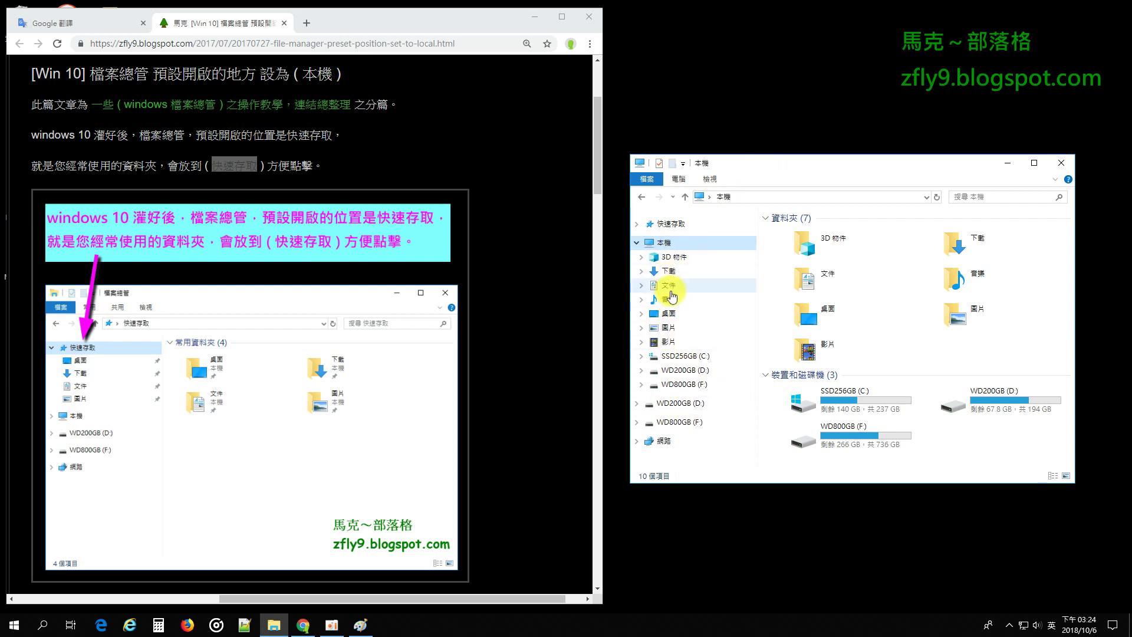
# Step: Collapse and re-expand the 本機 branch in the folder tree, and open its 下載 folder
pyautogui.click(636, 243)
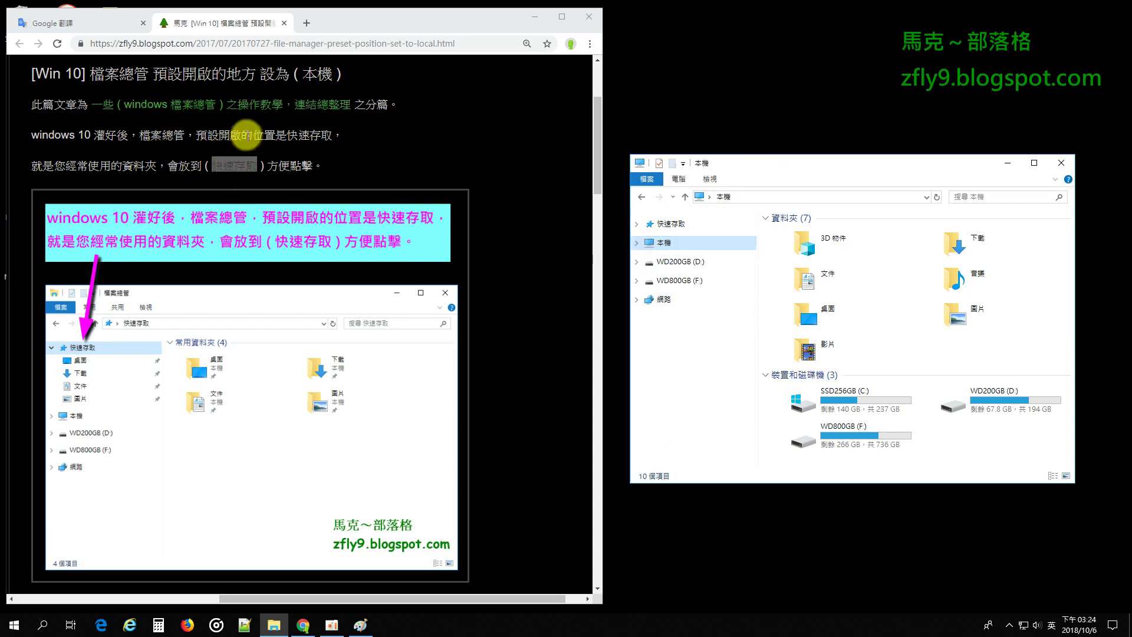
pyautogui.click(636, 245)
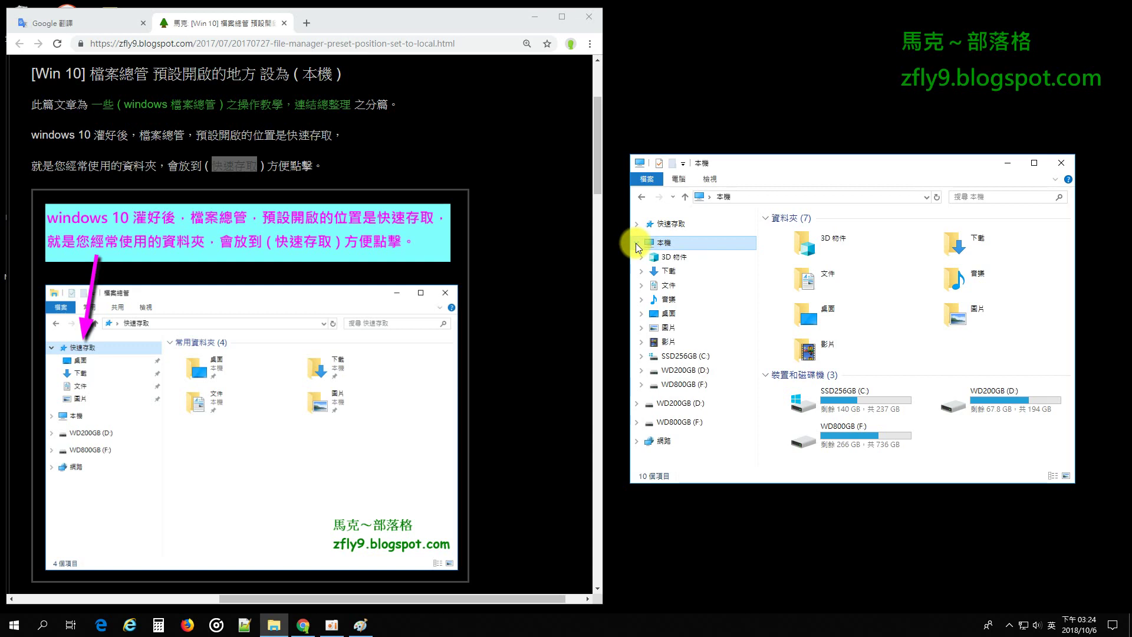
pyautogui.click(636, 246)
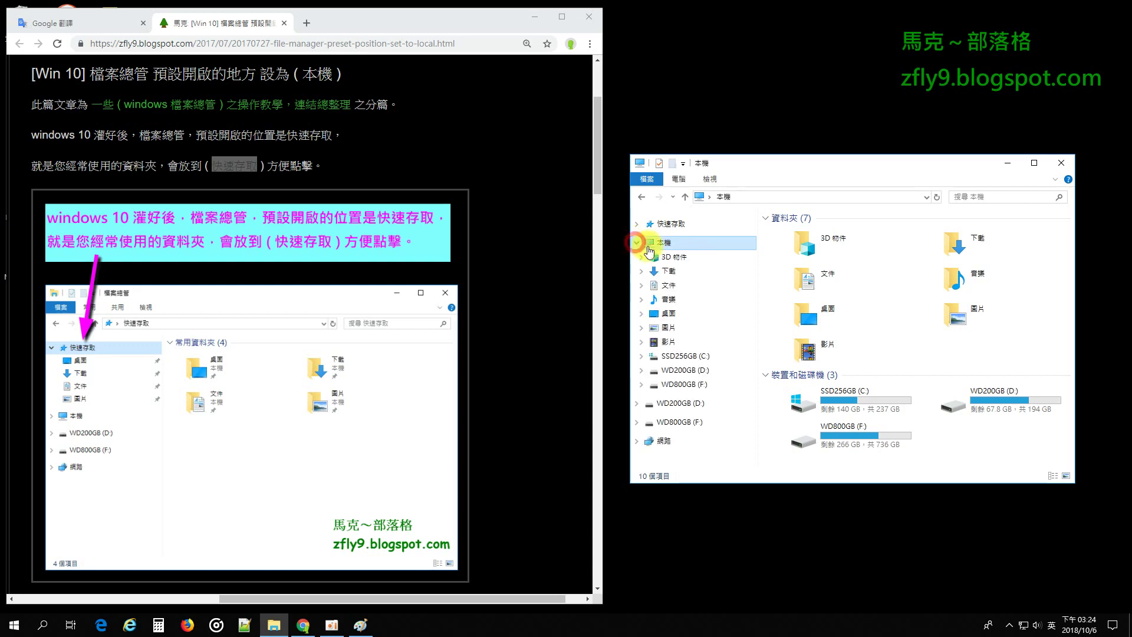
pyautogui.click(633, 245)
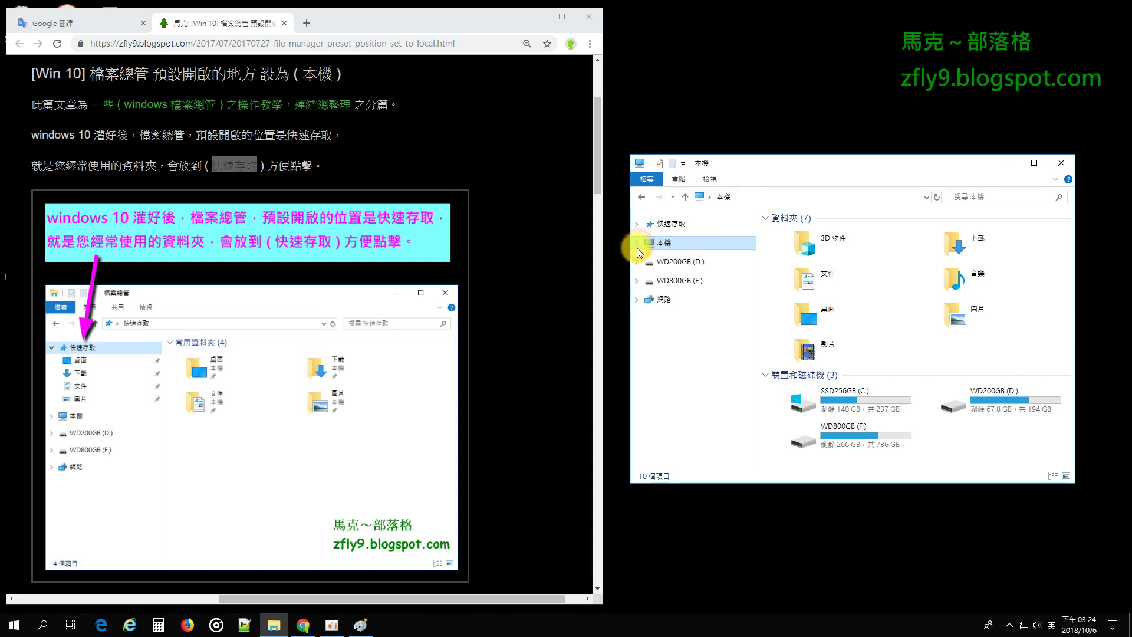
pyautogui.click(637, 247)
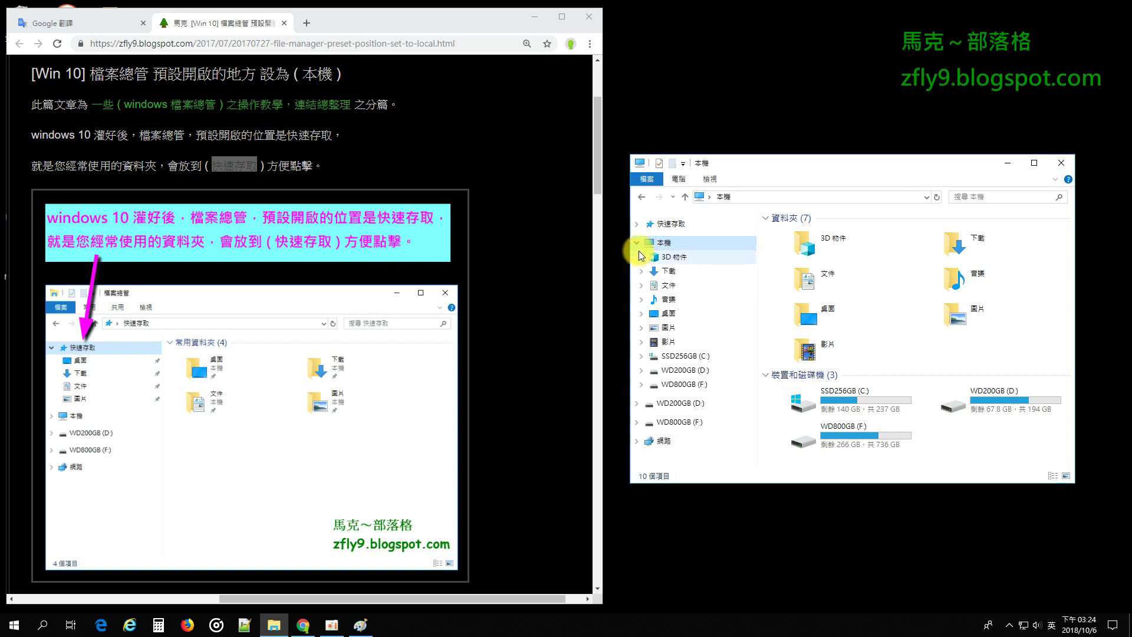
pyautogui.click(662, 274)
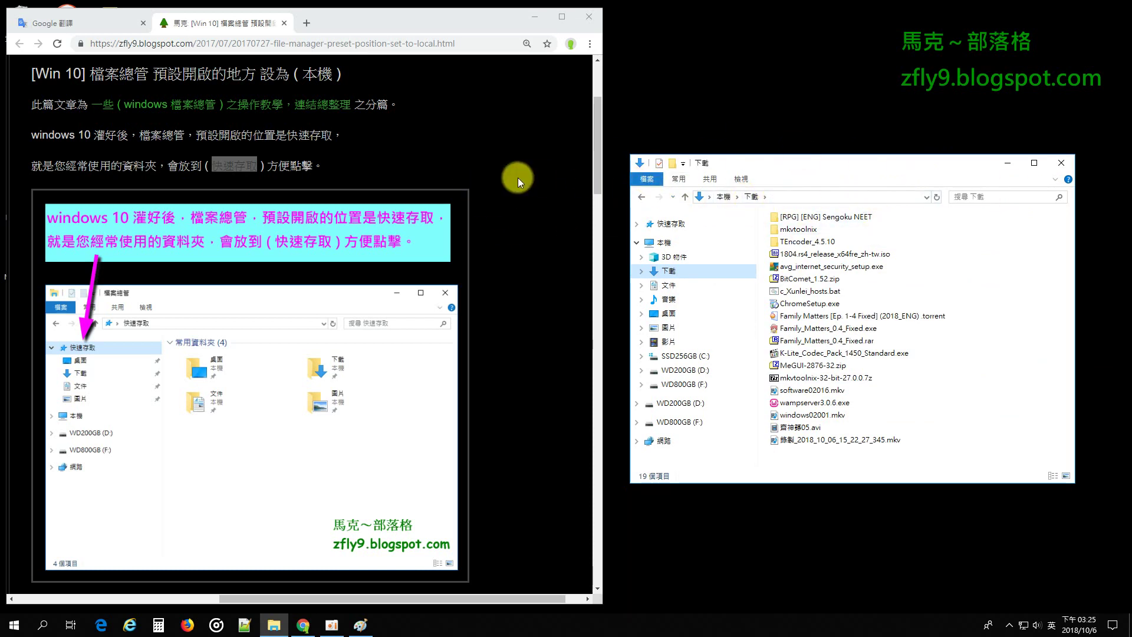
# Step: Highlight the article sentence 當然如果您習慣以前的方式，可以改成 ( 本機 )
pyautogui.scroll(-6, 539, 276)
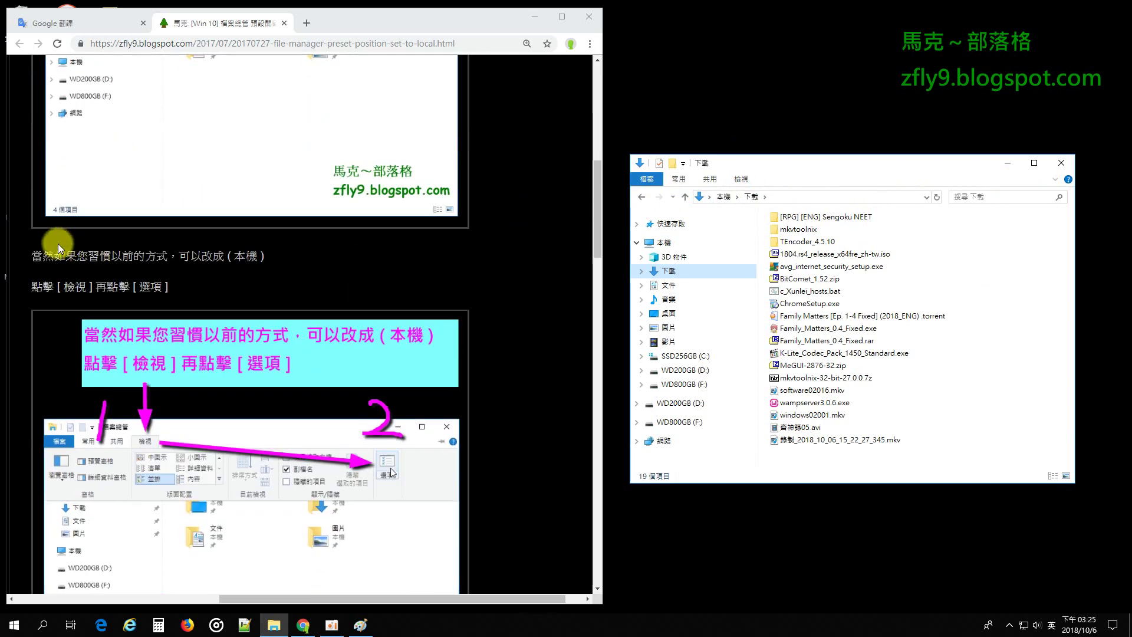
pyautogui.moveTo(34, 256); pyautogui.dragTo(272, 263)
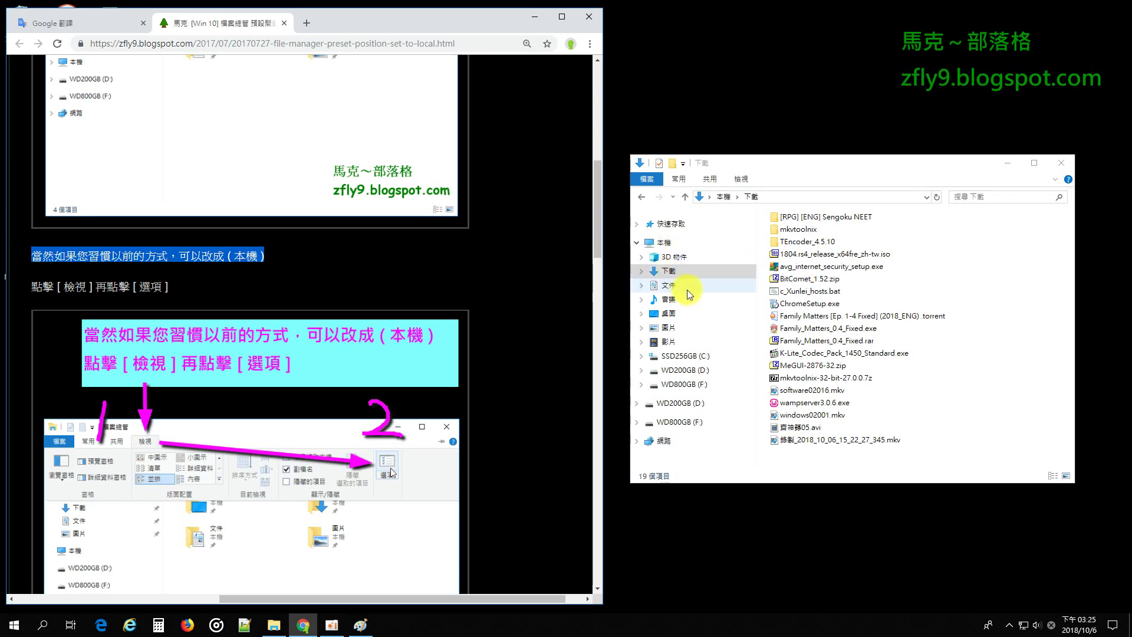
# Step: Show the 本機 contents, and close and reopen File Explorer to check its default opening location
pyautogui.click(670, 244)
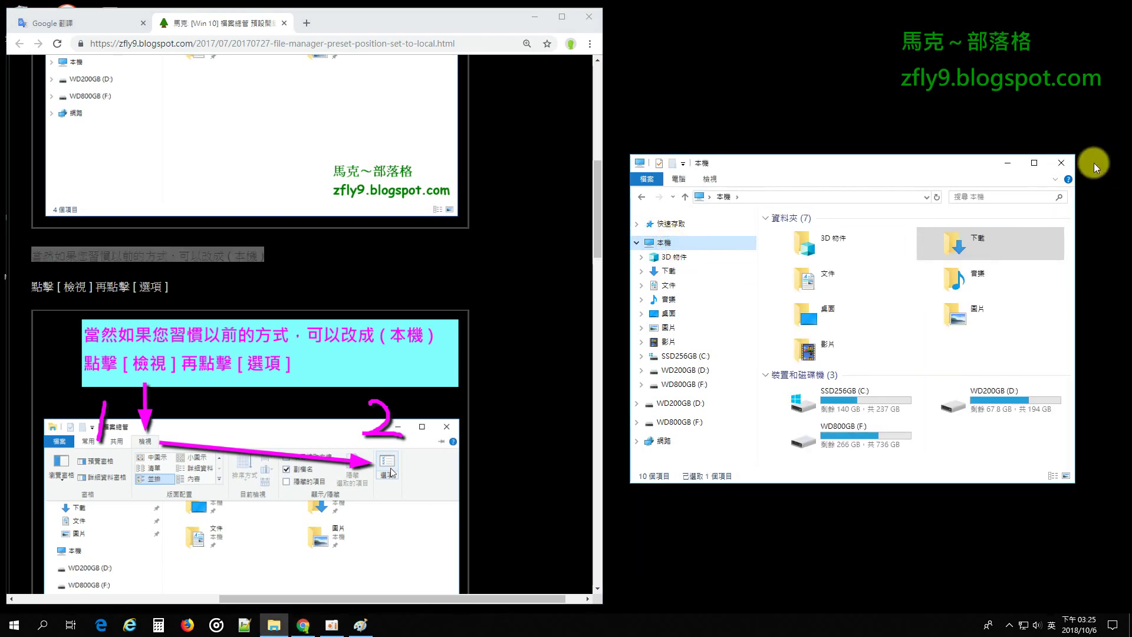
pyautogui.click(1065, 165)
pyautogui.click(274, 625)
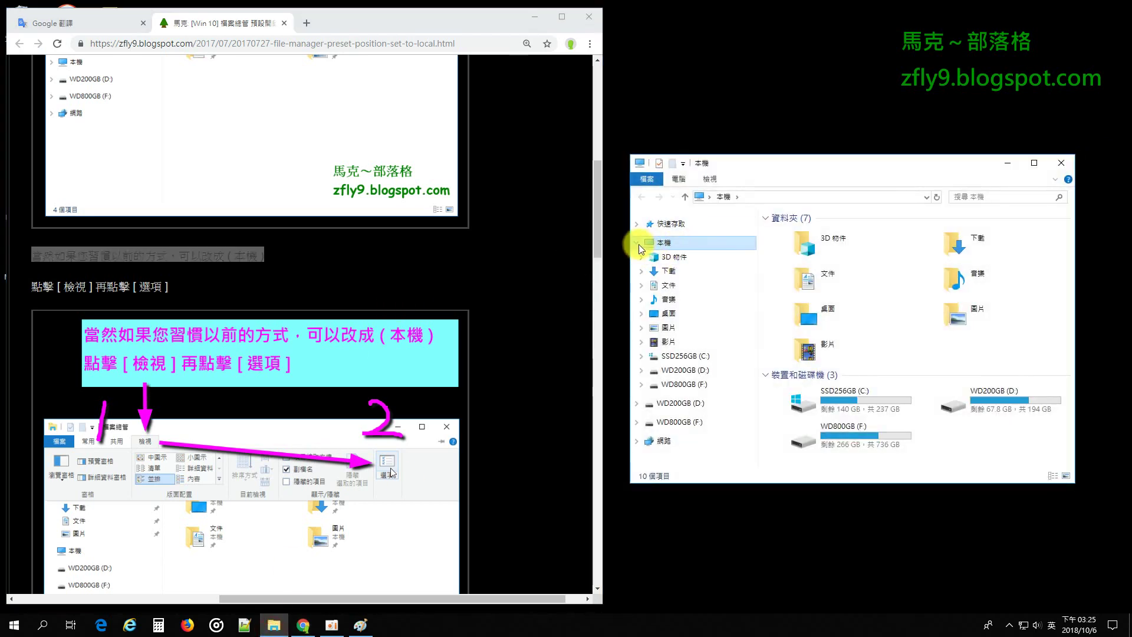
# Step: Browse to the 影片 folder, and close and reopen File Explorer to check where it starts
pyautogui.click(668, 300)
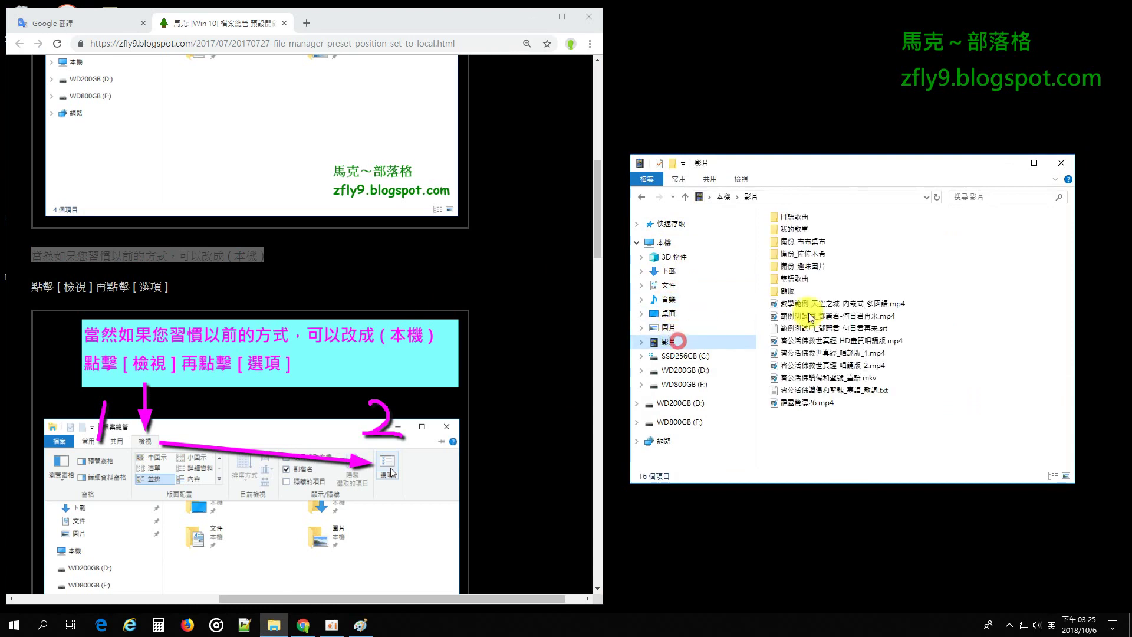
pyautogui.click(1069, 162)
pyautogui.click(274, 626)
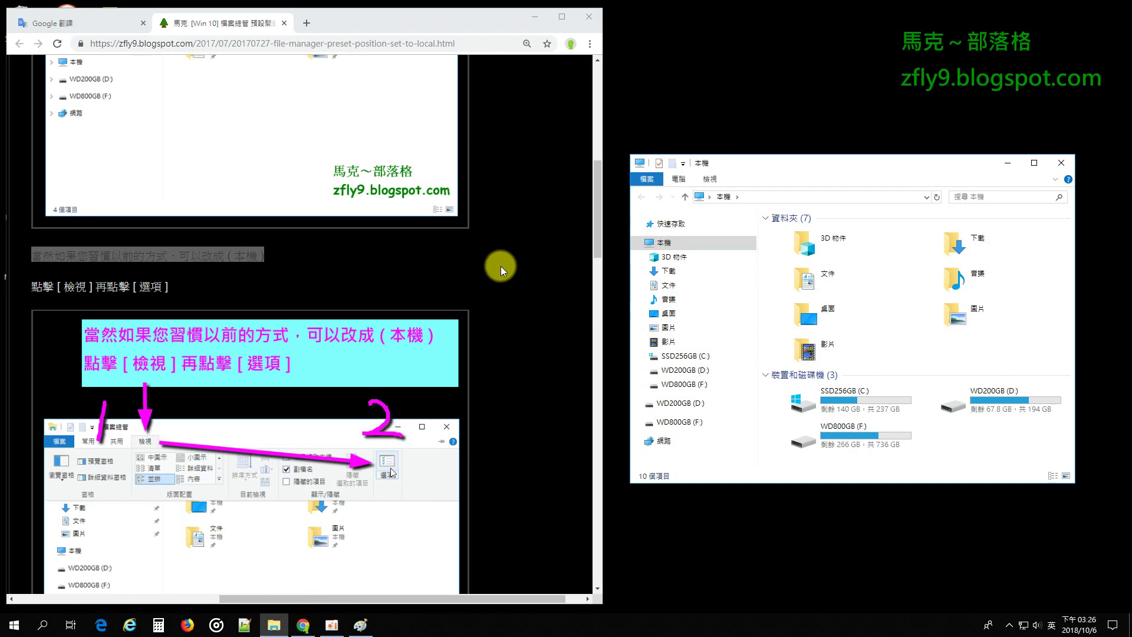
# Step: Find the article's instructions for reaching the folder options, and open and close 資料夾選項 from the view options in File Explorer
pyautogui.scroll(-3, 503, 266)
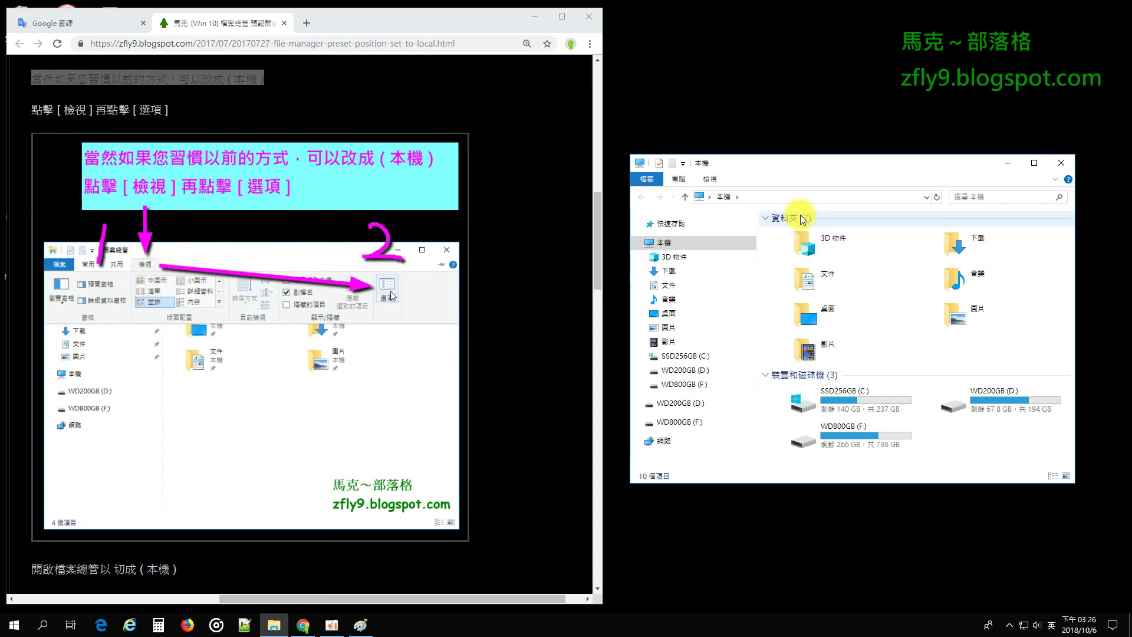
pyautogui.click(712, 178)
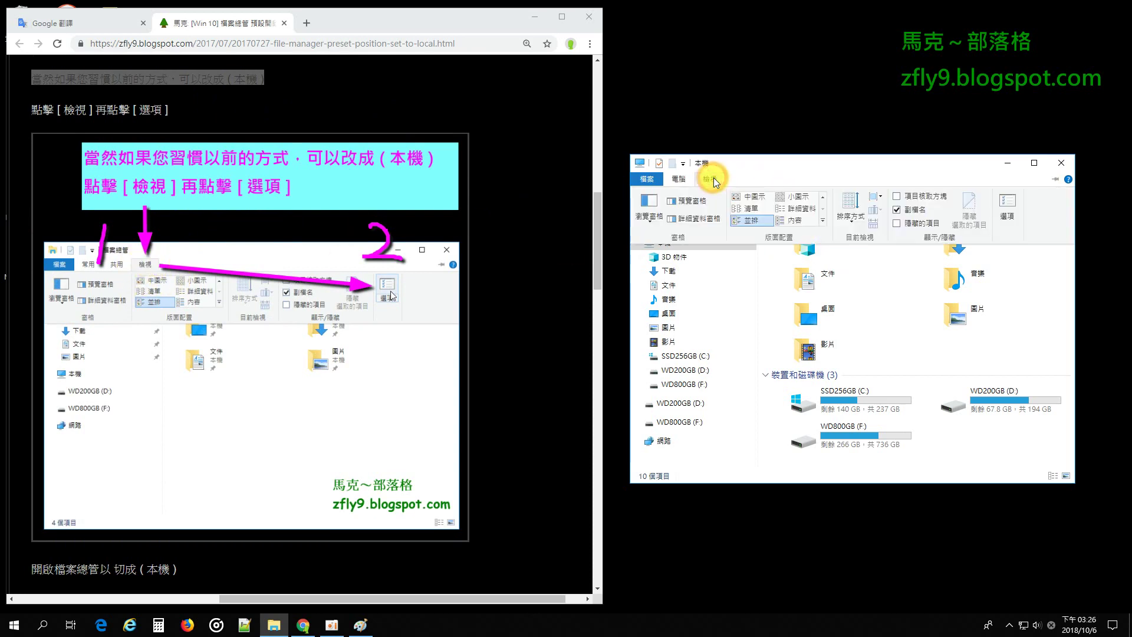
pyautogui.click(1005, 209)
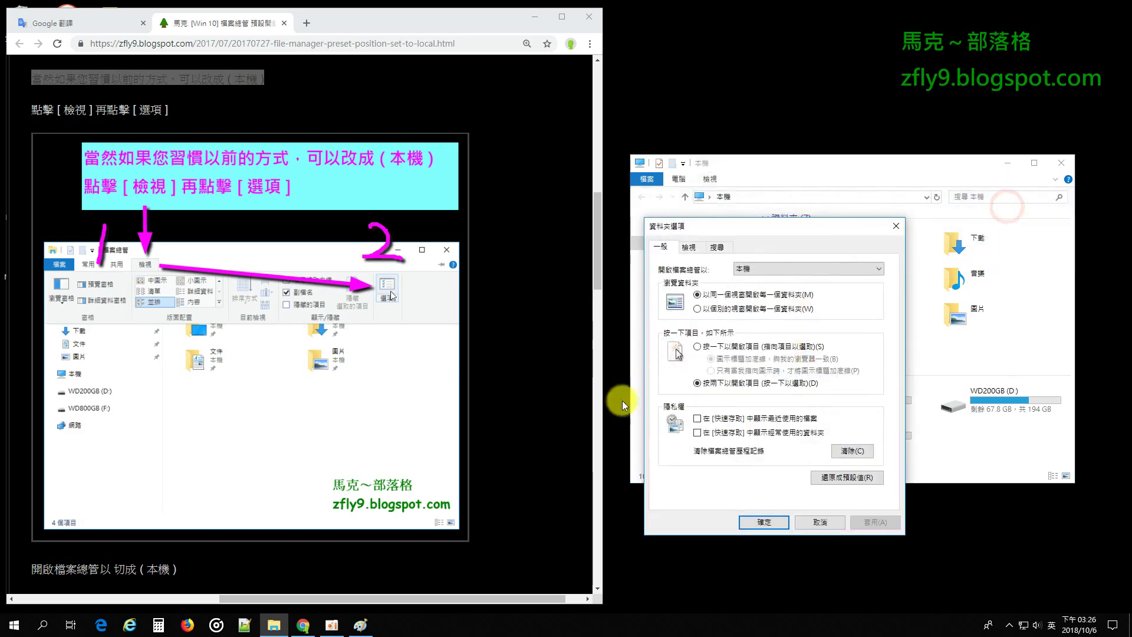
pyautogui.click(896, 226)
# Step: Open 資料夾選項 through 變更資料夾和搜尋選項 and close it without changes
pyautogui.click(644, 178)
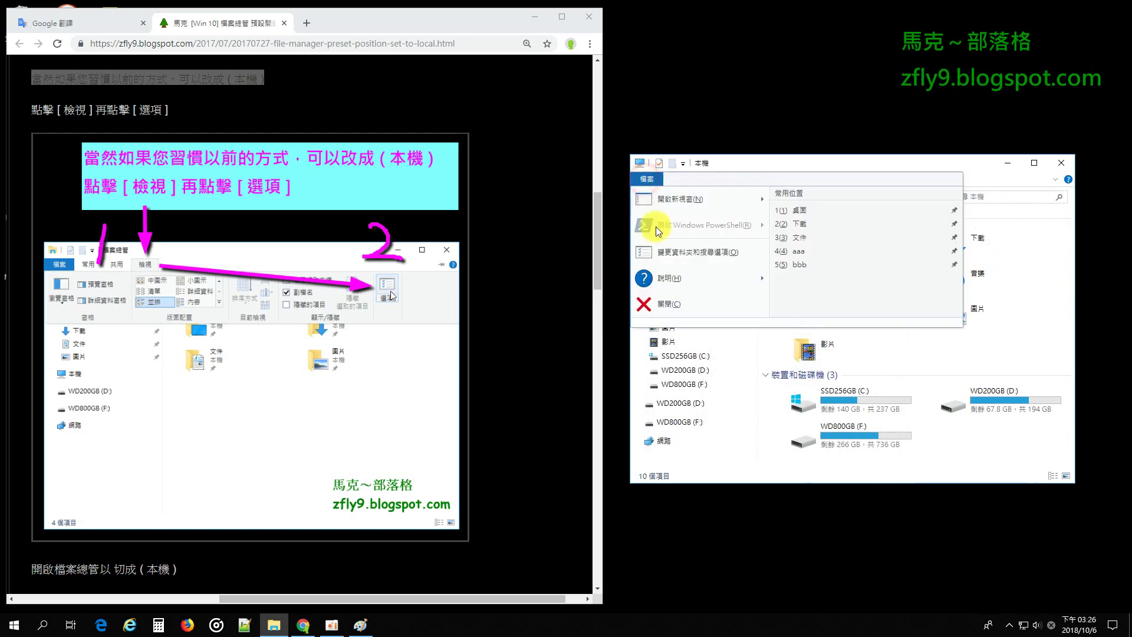
pyautogui.click(709, 253)
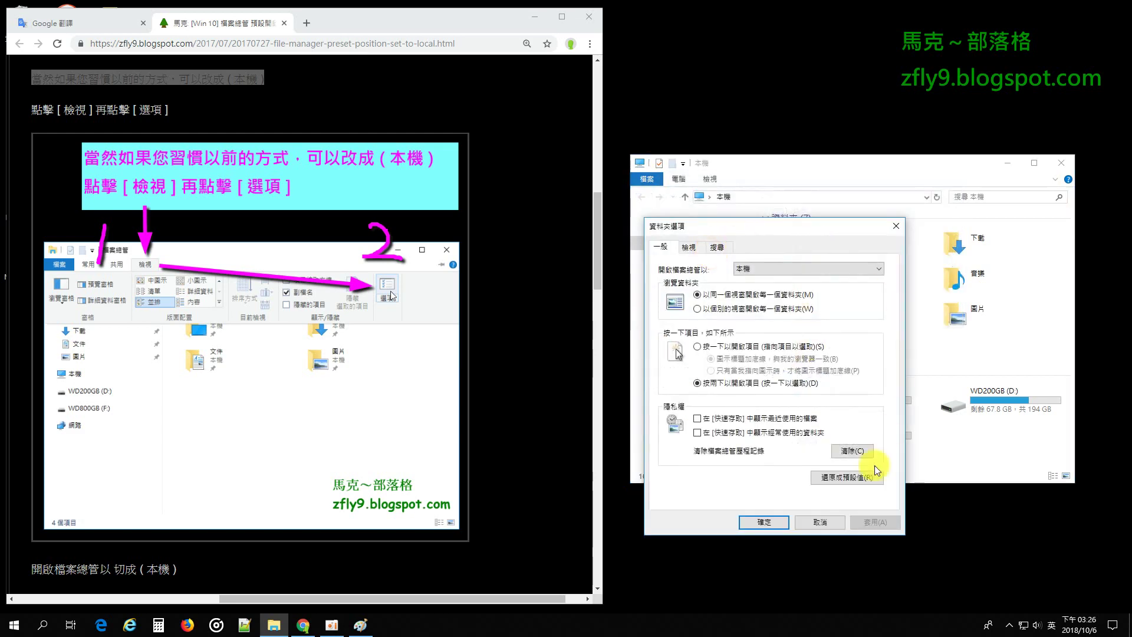
pyautogui.click(895, 226)
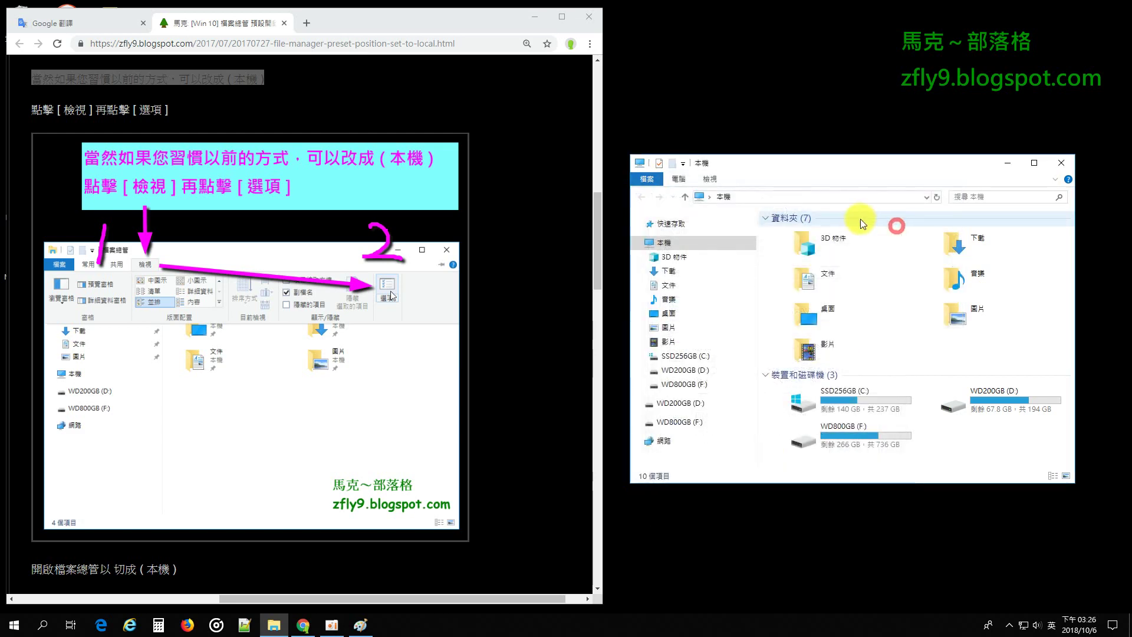
# Step: Reopen 資料夾選項 and bring up the article's instructions for the 開啟檔案總管以 and 隱私權 settings
pyautogui.click(709, 183)
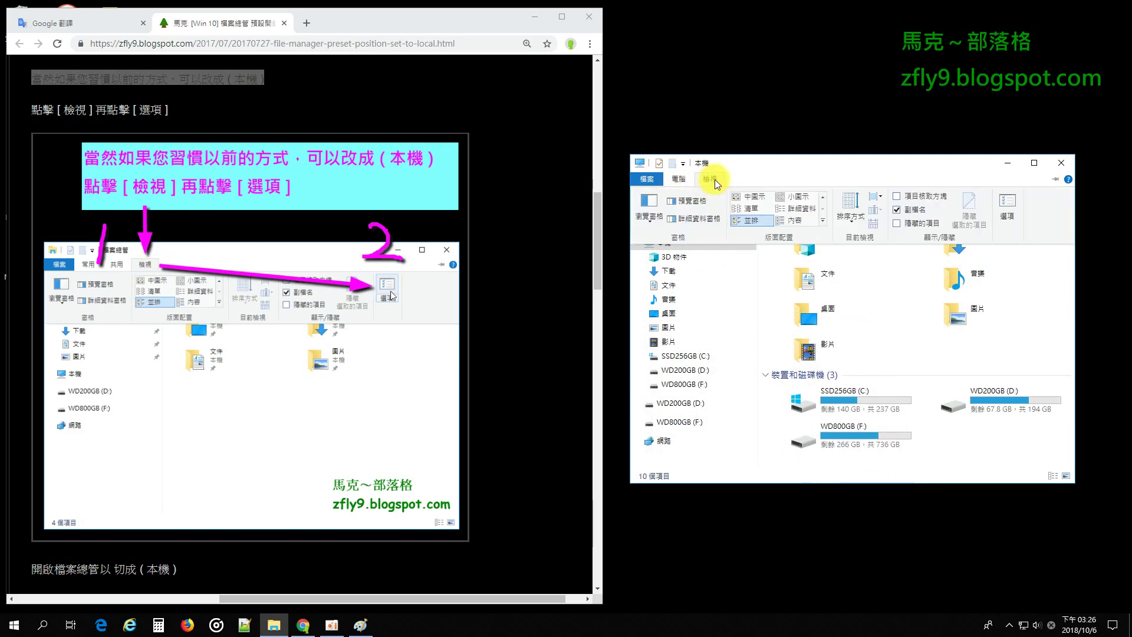
pyautogui.click(1005, 207)
pyautogui.moveTo(791, 225)
pyautogui.mouseDown()
pyautogui.moveTo(790, 200)
pyautogui.moveTo(788, 215)
pyautogui.mouseUp()
pyautogui.scroll(-8, 413, 247)
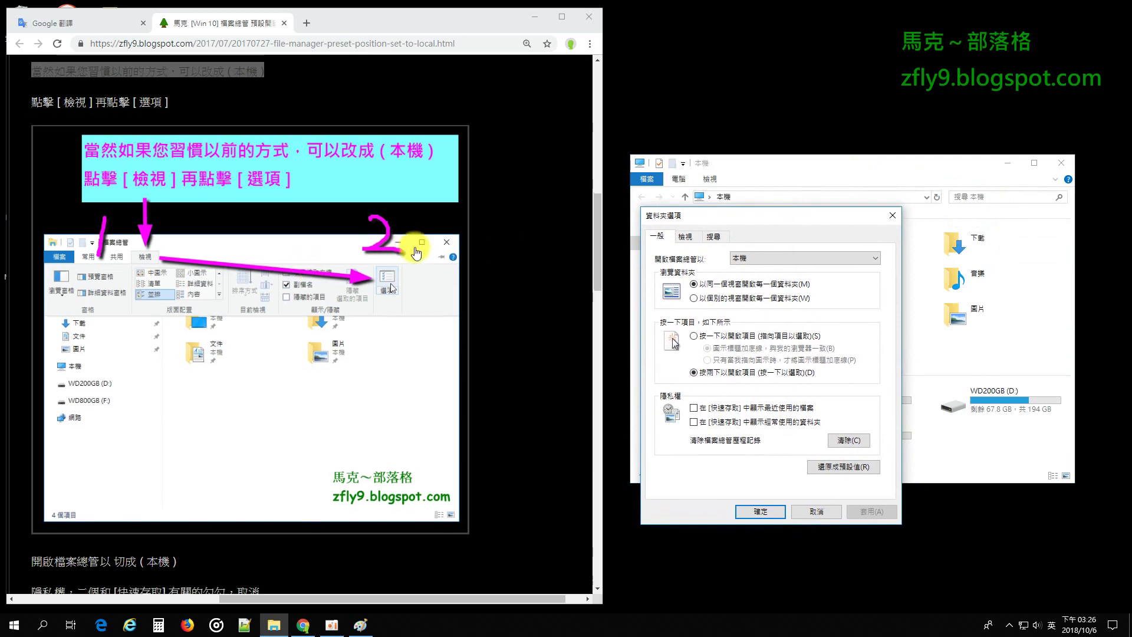
pyautogui.scroll(1, 430, 246)
pyautogui.scroll(-1, 430, 245)
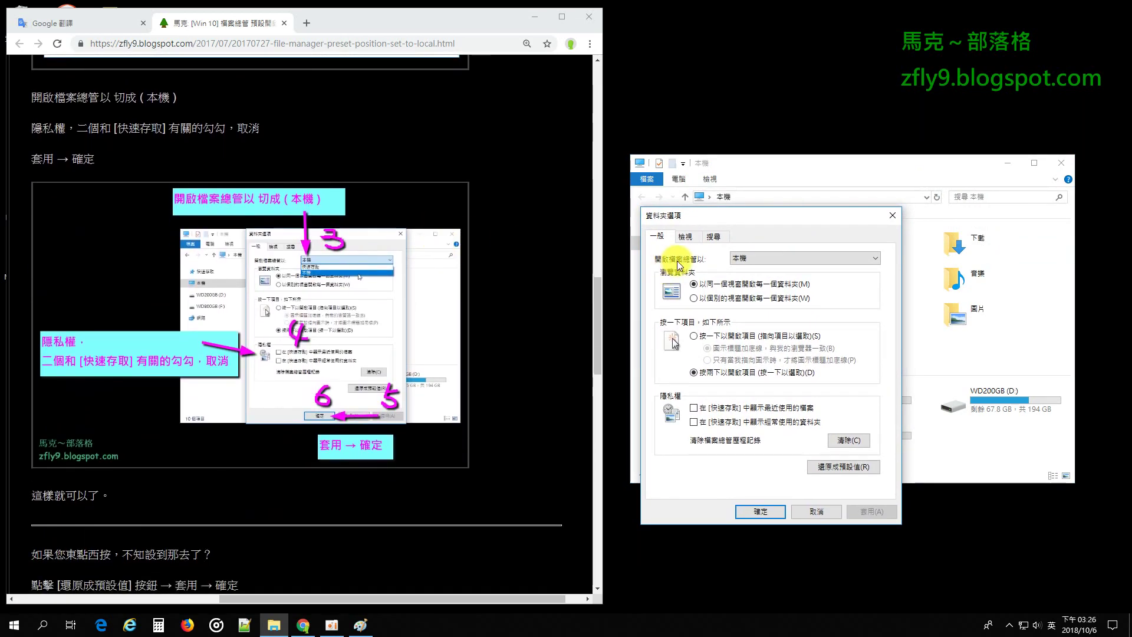
# Step: Switch 開啟檔案總管以 to 快速存取 and back to 本機, and cancel the folder options
pyautogui.click(753, 258)
pyautogui.click(759, 269)
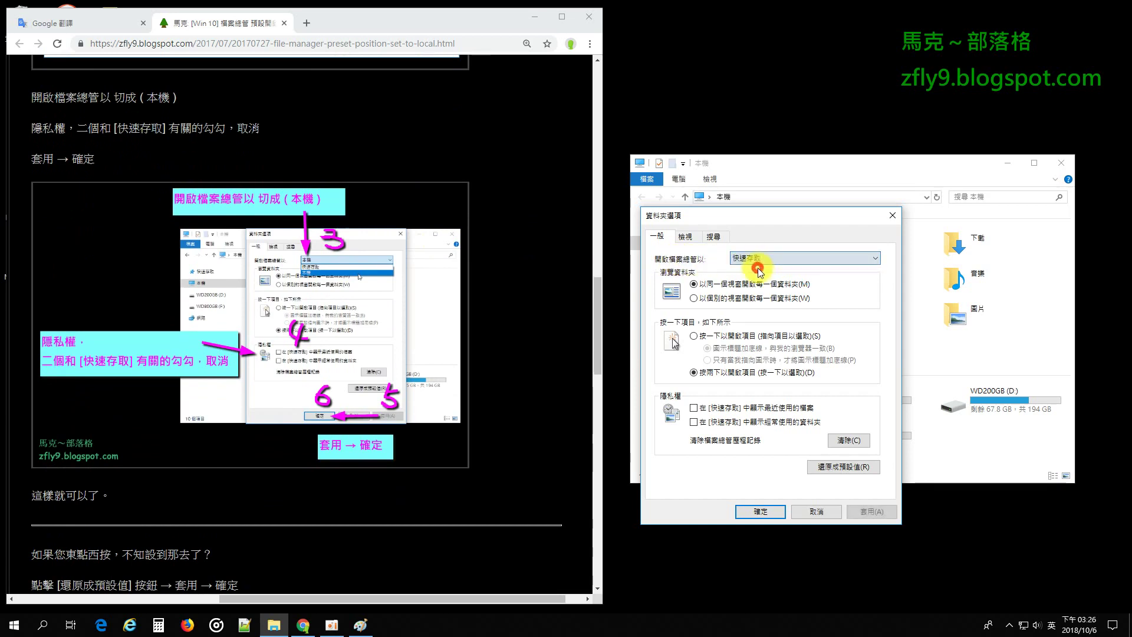
pyautogui.click(753, 260)
pyautogui.click(750, 274)
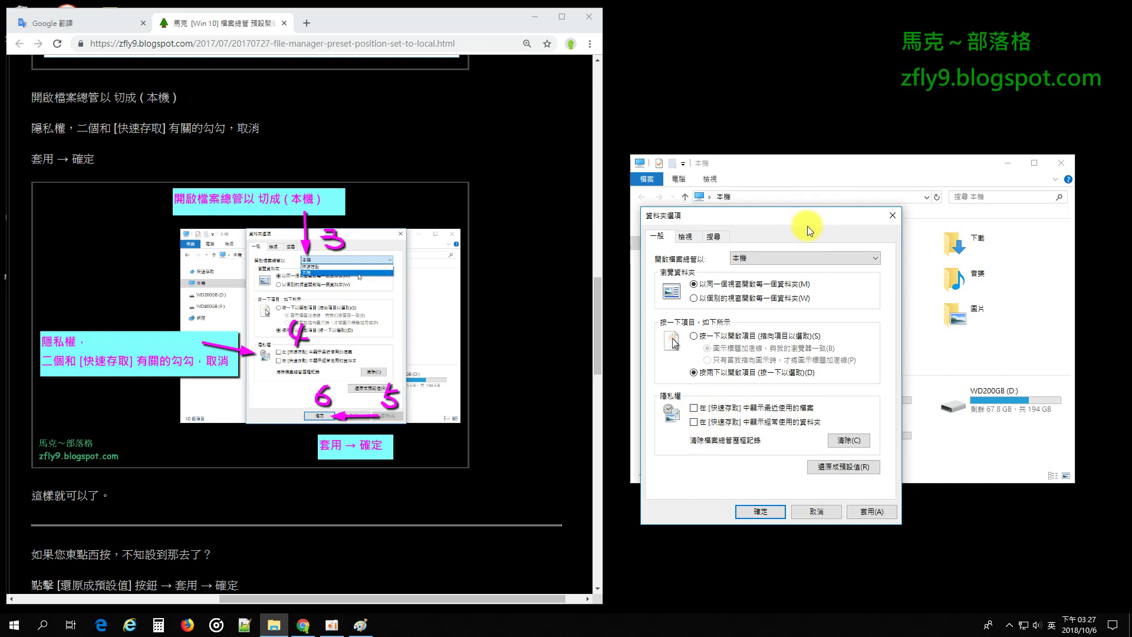
pyautogui.click(820, 511)
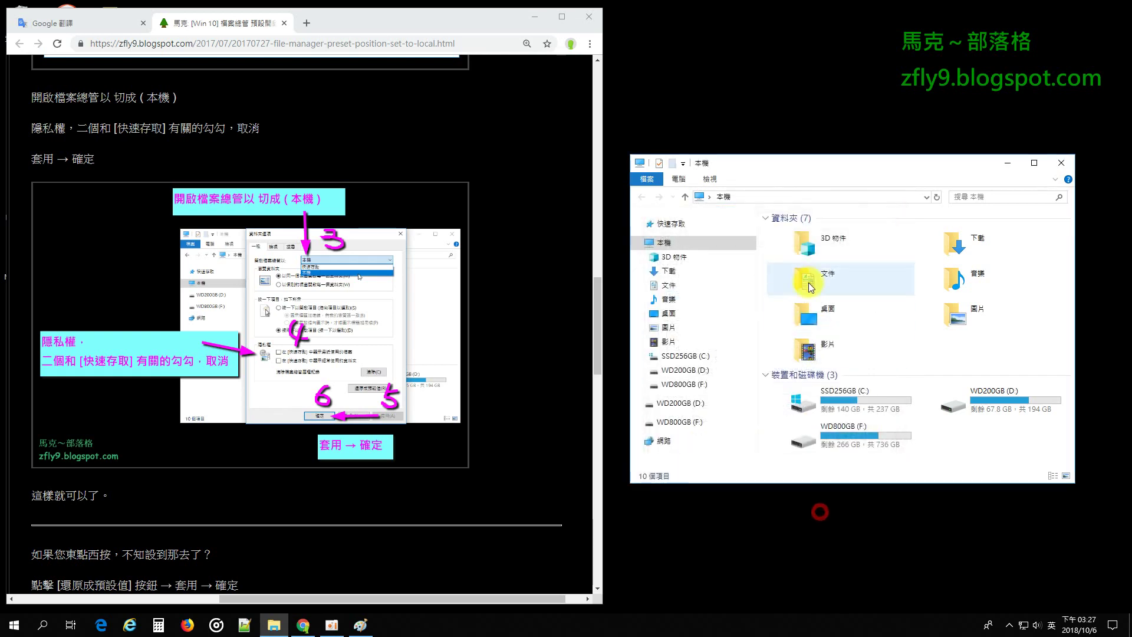
# Step: Expand and collapse the 快速存取 branch in the folder tree
pyautogui.click(636, 227)
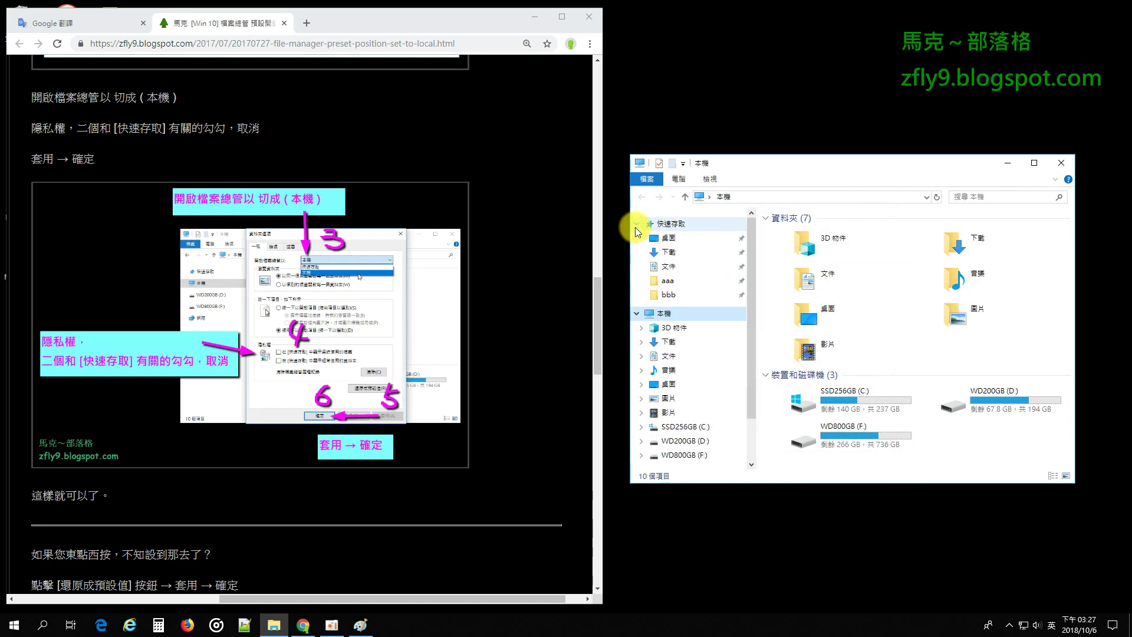
pyautogui.click(636, 226)
pyautogui.click(636, 224)
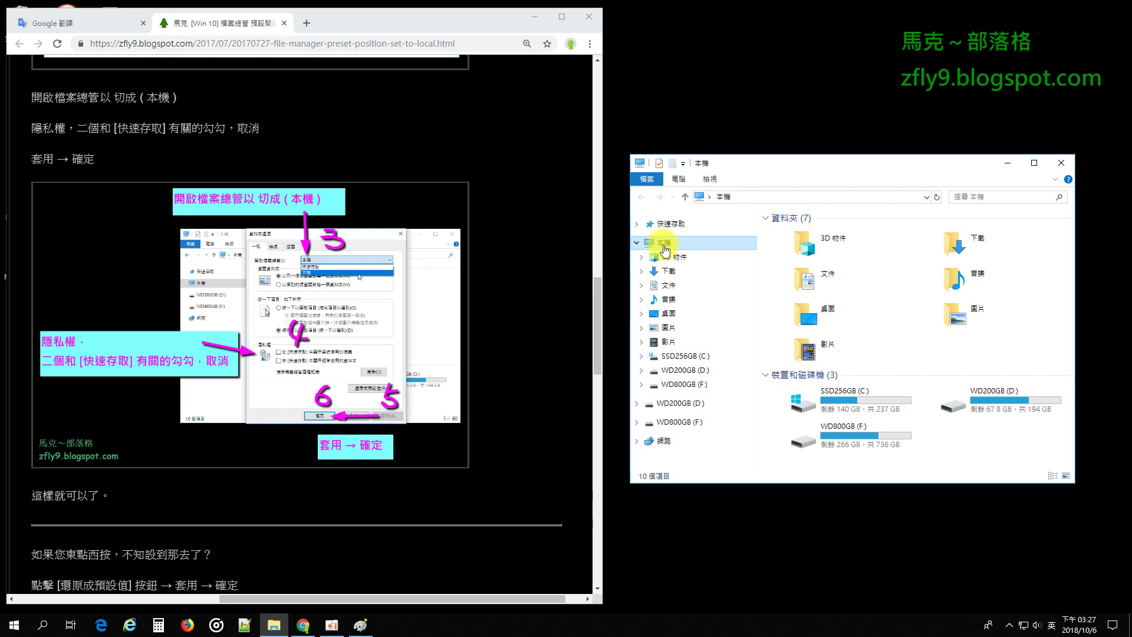
# Step: Reopen 資料夾選項 to review its general settings, and accept them as they are
pyautogui.click(712, 178)
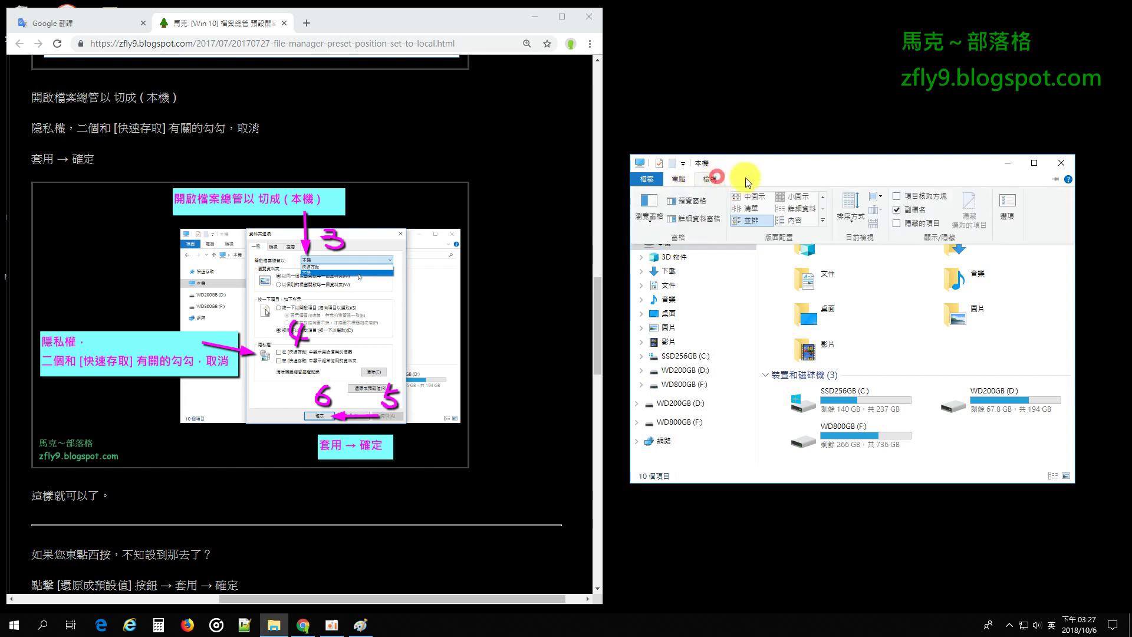
pyautogui.click(1008, 204)
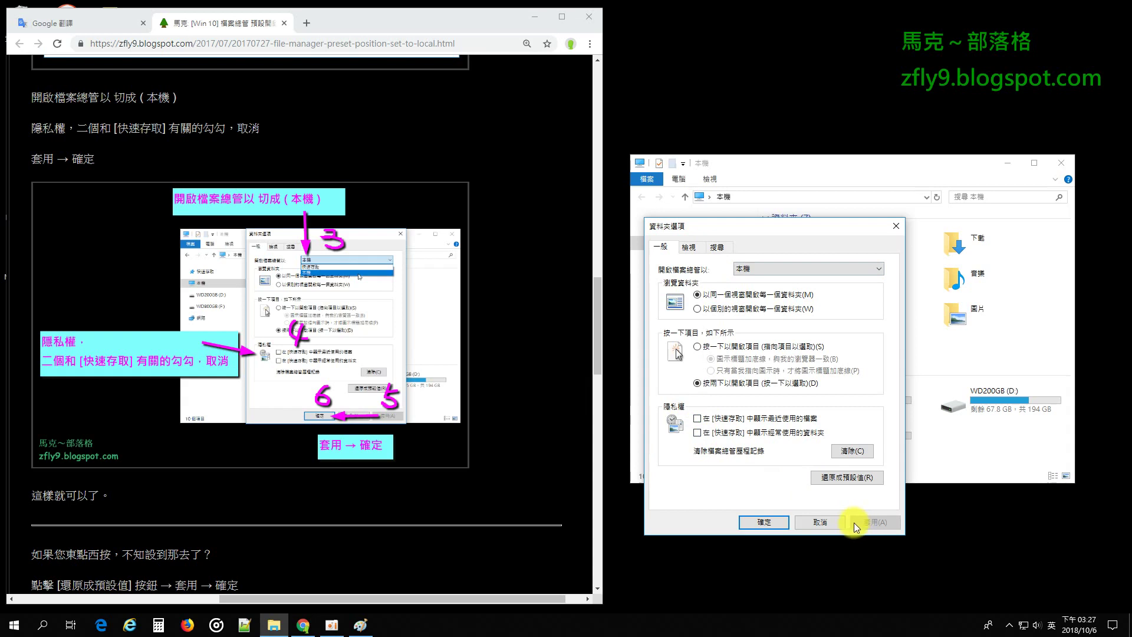
pyautogui.click(767, 523)
# Step: Read the article's section on restoring the folder options with 還原成預設值
pyautogui.scroll(-3, 467, 387)
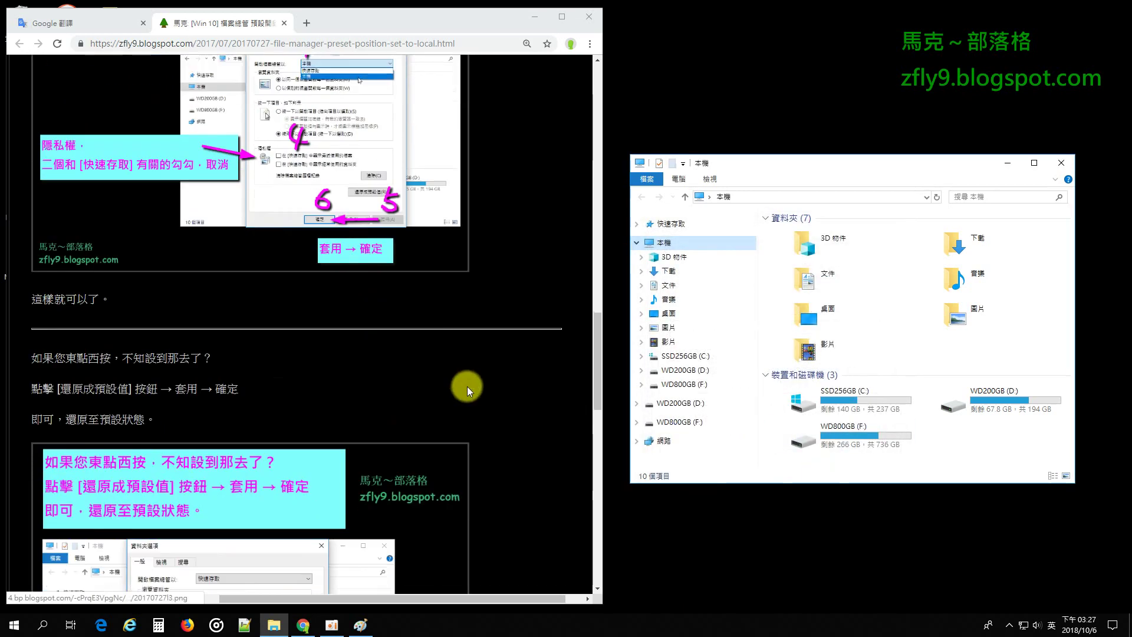
pyautogui.scroll(3, 65, 469)
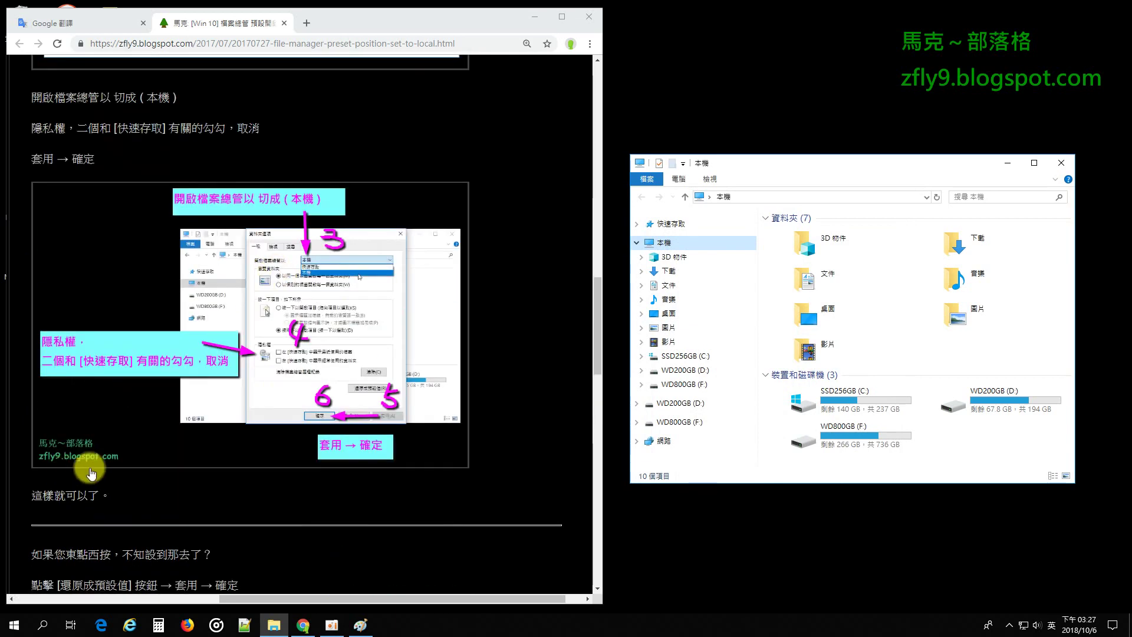
pyautogui.scroll(-8, 345, 342)
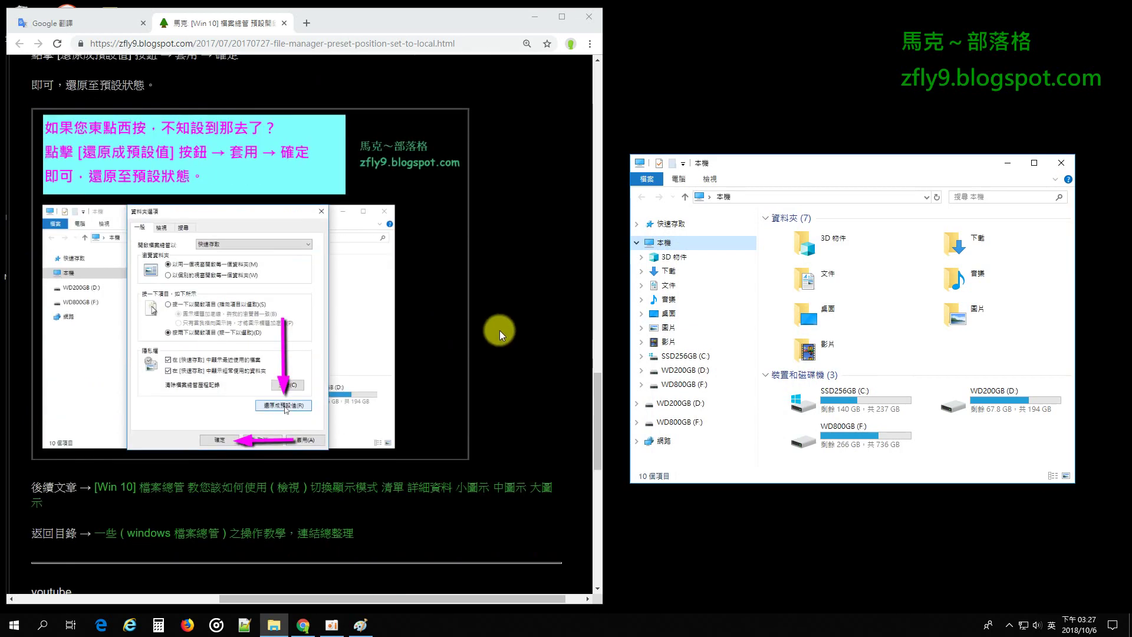
pyautogui.scroll(1, 500, 330)
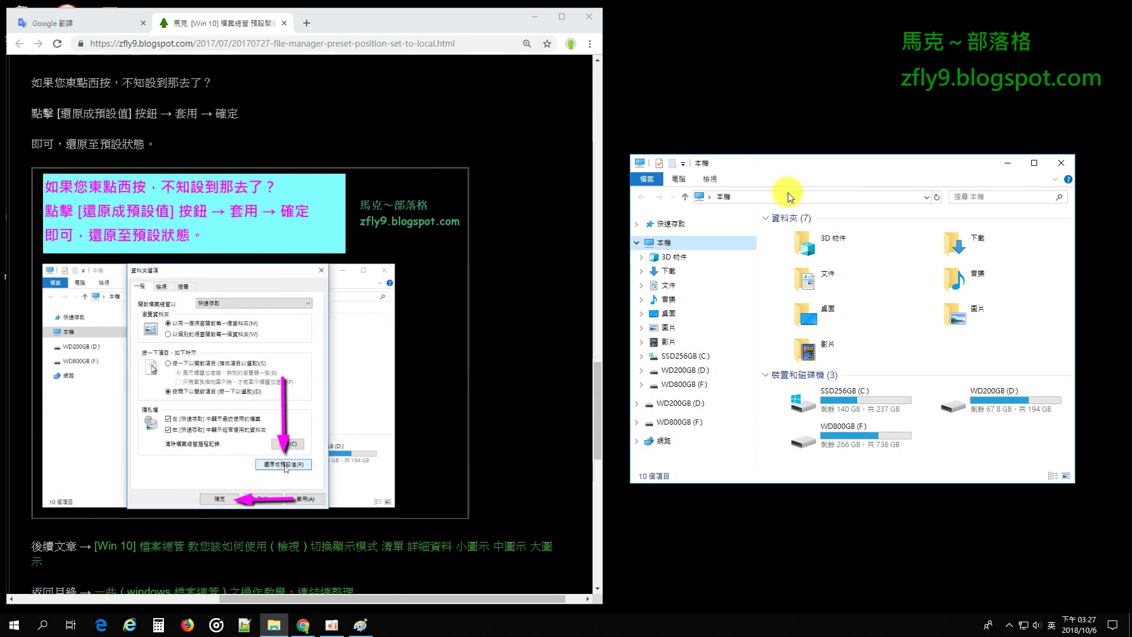
# Step: In 資料夾選項, choose separate windows, single-click opening and 快速存取 as the opening location, and enable showing frequently used folders
pyautogui.click(711, 178)
pyautogui.click(1011, 217)
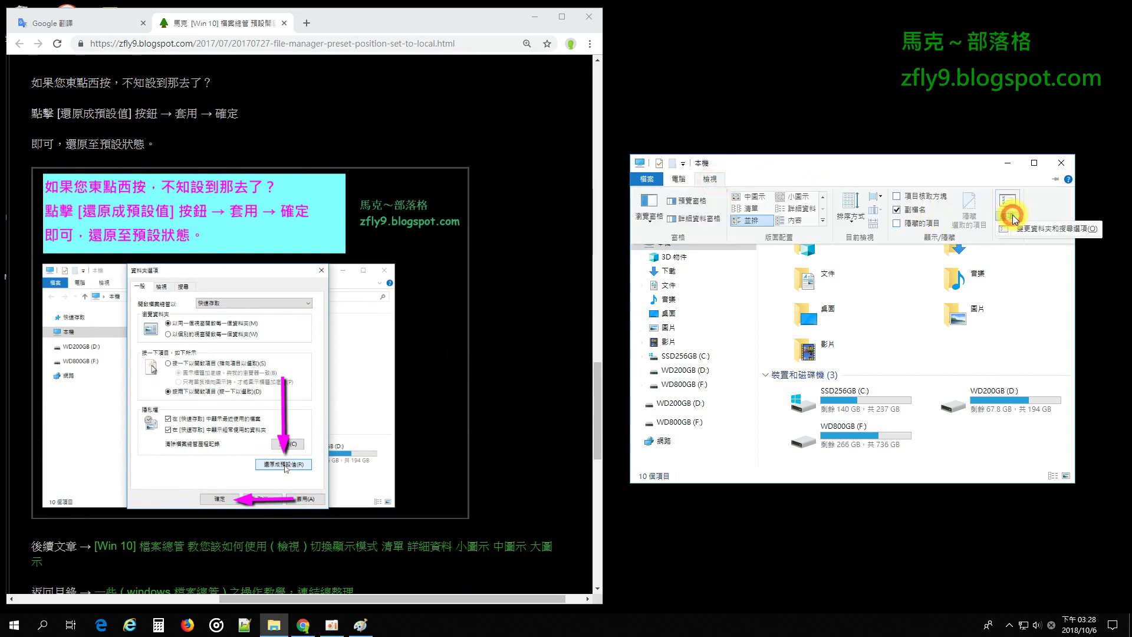
pyautogui.click(1041, 228)
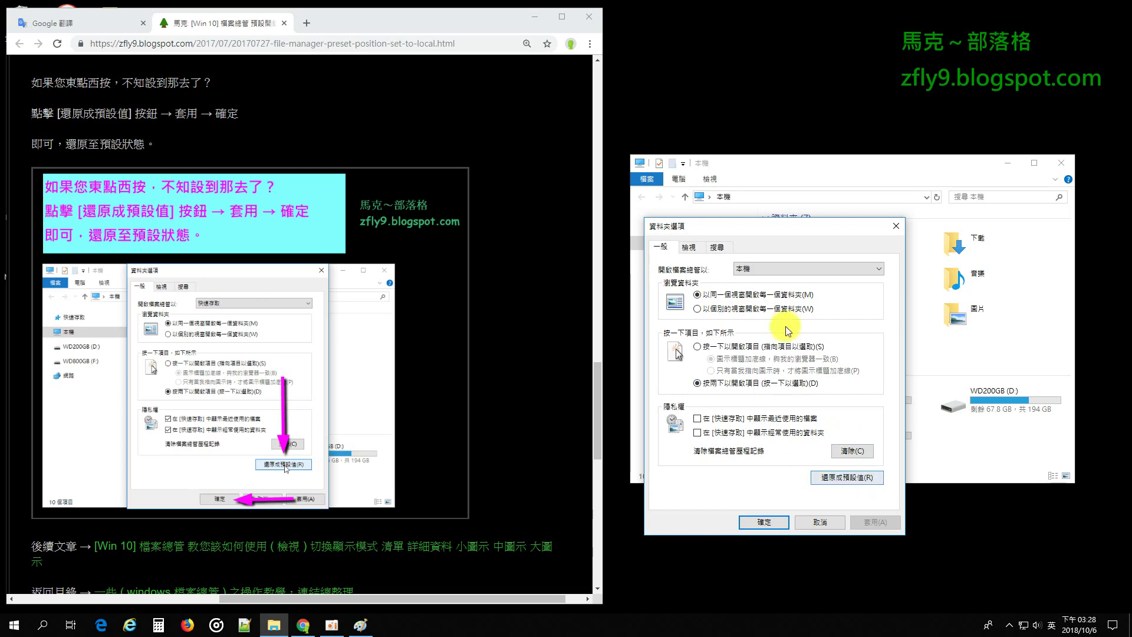
pyautogui.click(747, 310)
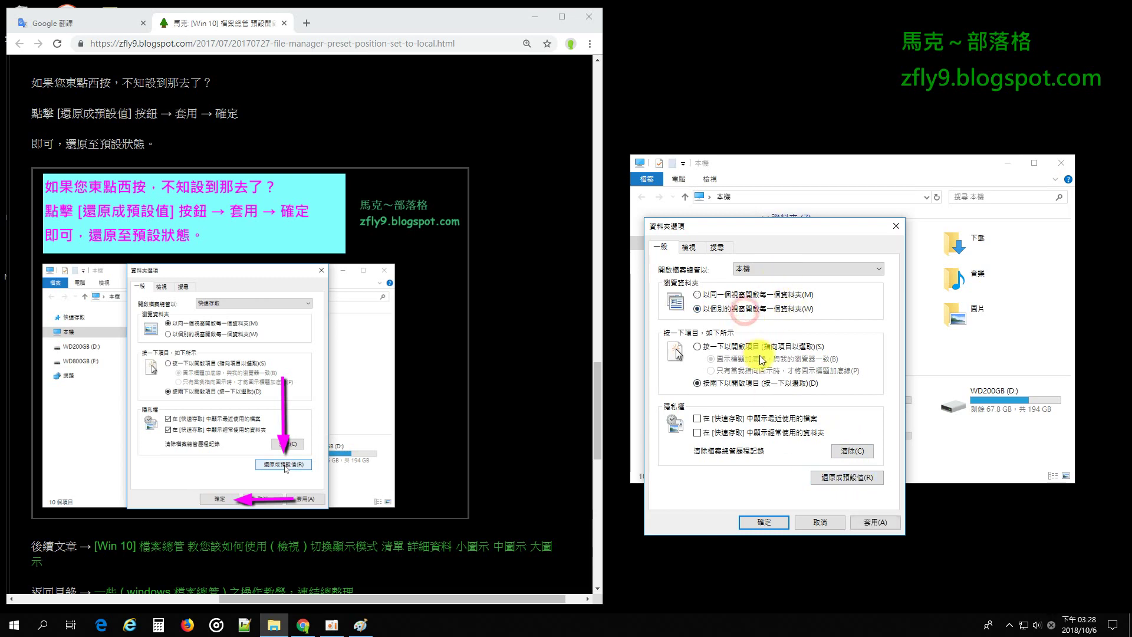
pyautogui.click(744, 347)
pyautogui.click(795, 268)
pyautogui.click(779, 280)
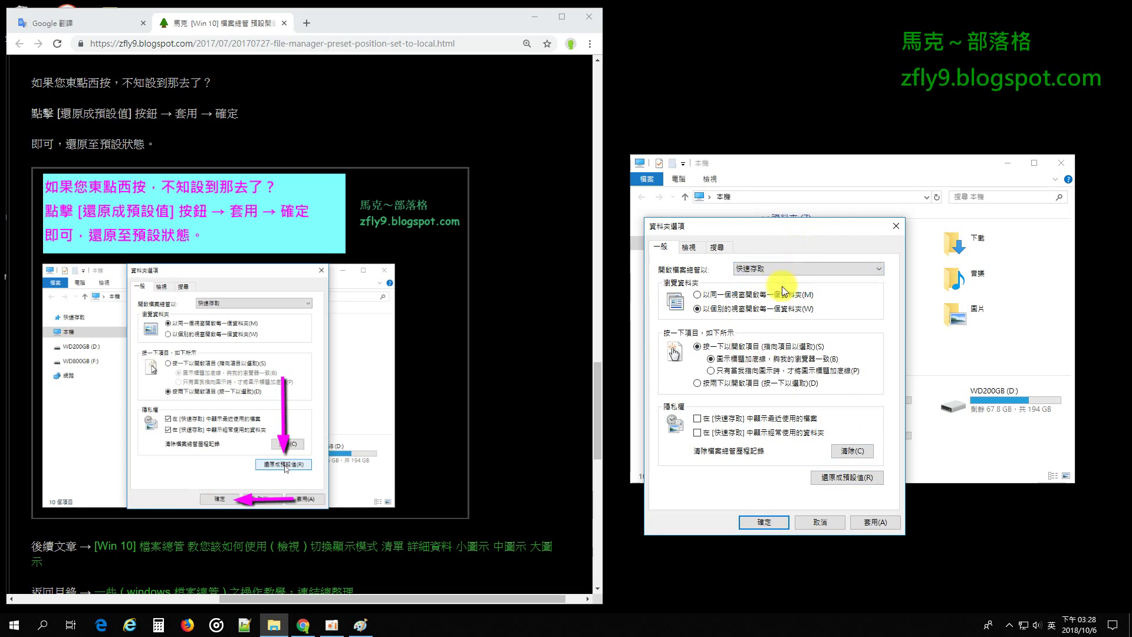
pyautogui.click(697, 433)
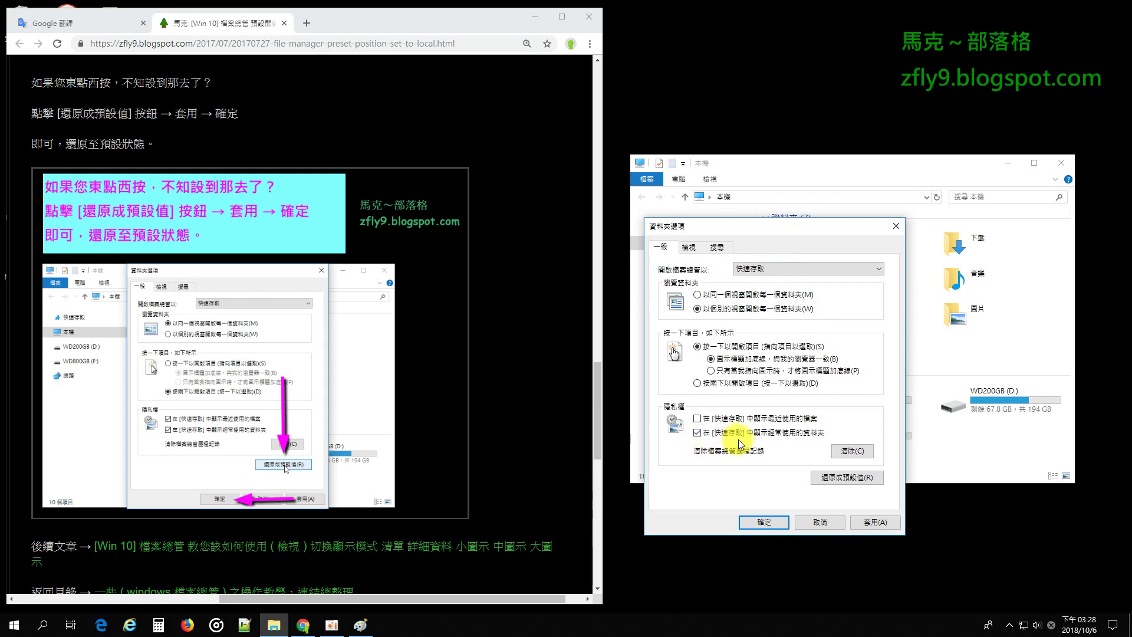
# Step: Restore the folder option defaults, set 開啟檔案總管以 to 本機, disable both 快速存取 privacy options and apply the changes
pyautogui.click(854, 476)
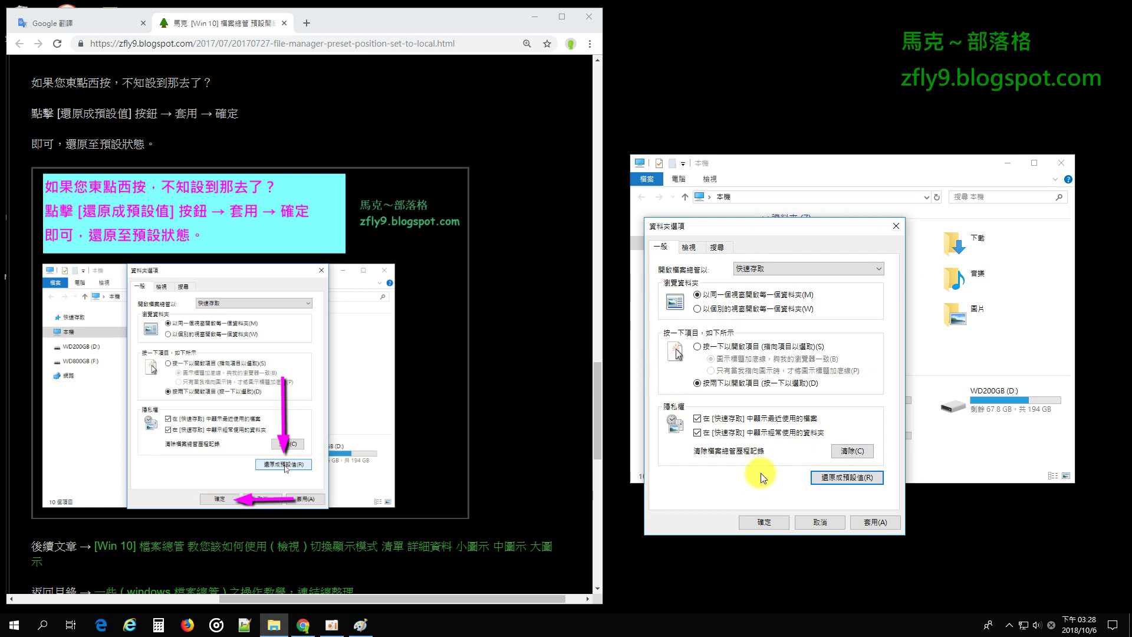
pyautogui.click(812, 269)
pyautogui.click(761, 289)
pyautogui.click(697, 418)
pyautogui.click(698, 433)
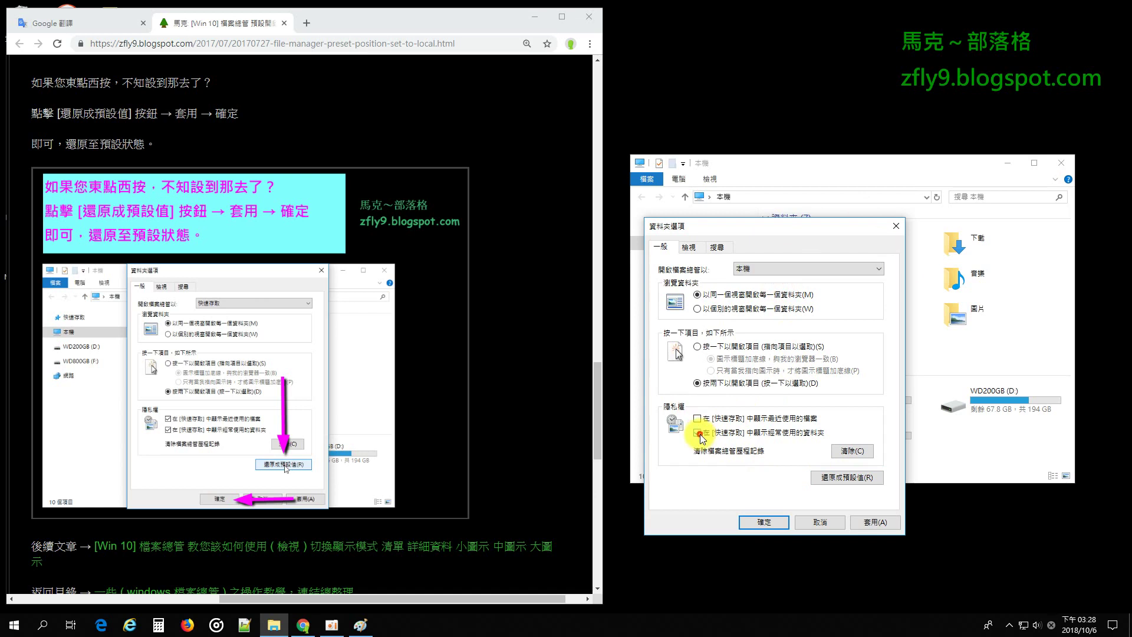
pyautogui.click(873, 522)
pyautogui.click(772, 524)
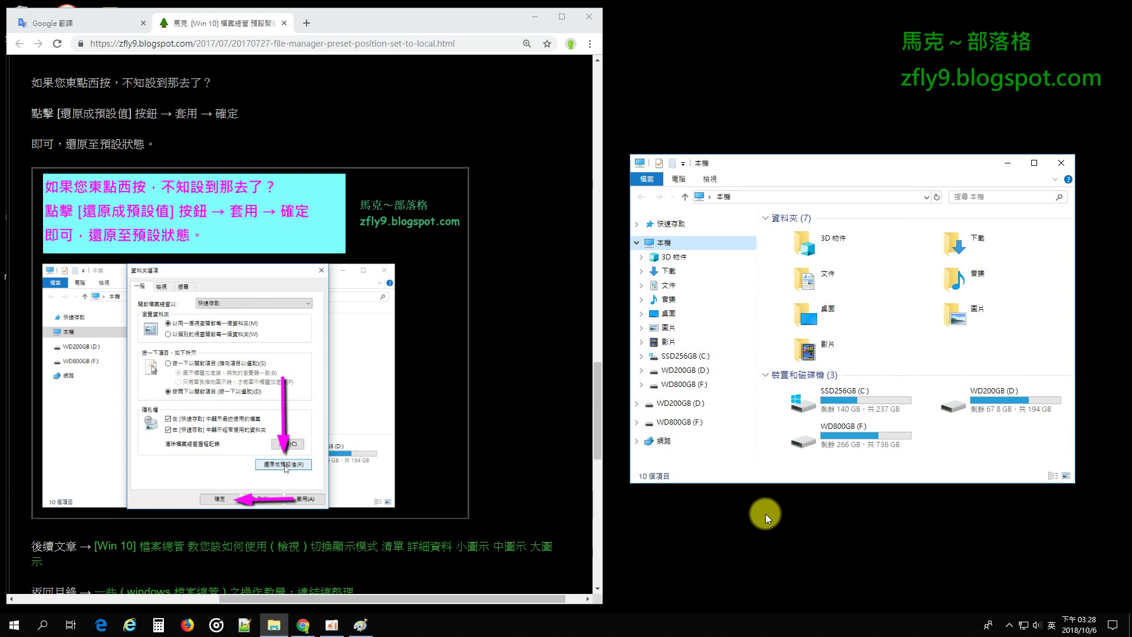
# Step: Reopen 資料夾選項, restore all general settings to their defaults and apply them
pyautogui.click(711, 178)
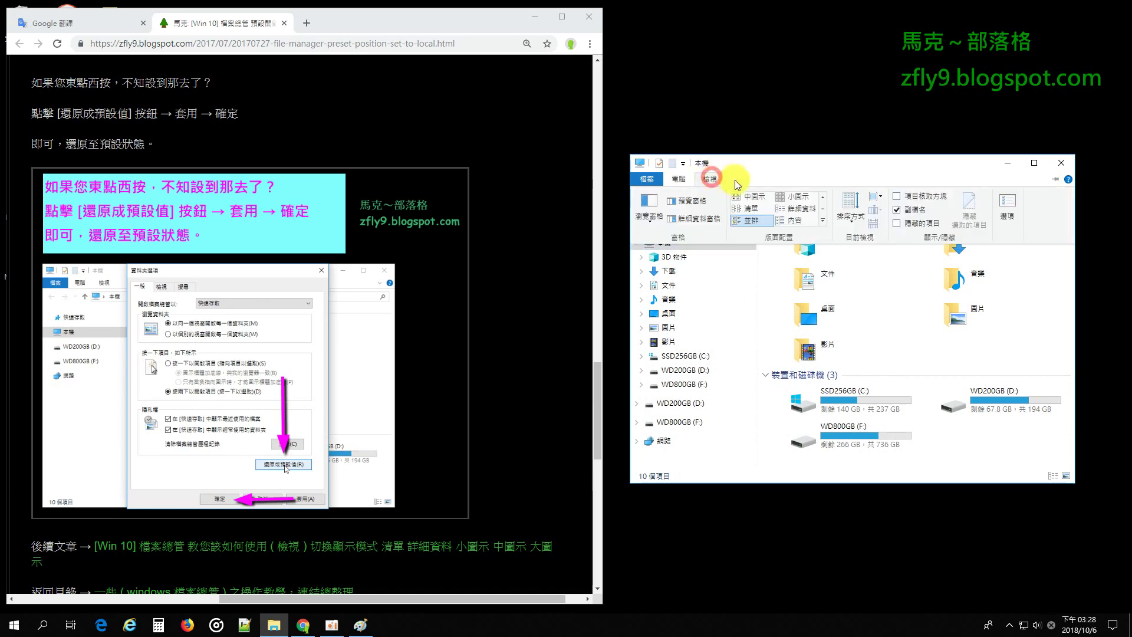
pyautogui.click(1002, 207)
pyautogui.click(866, 477)
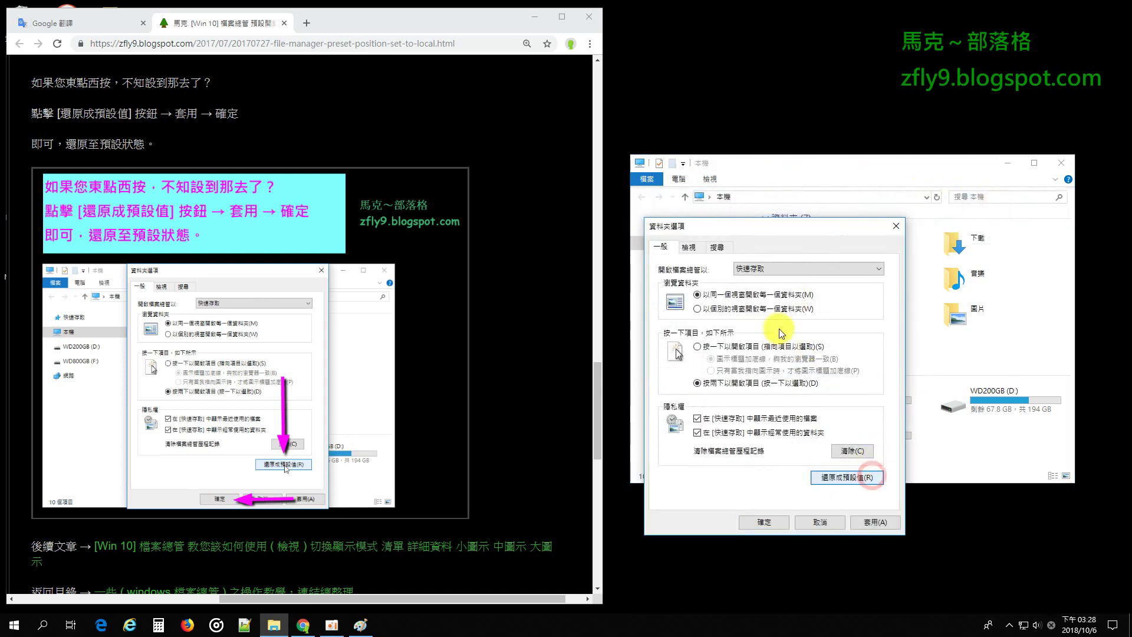
pyautogui.click(872, 523)
pyautogui.click(770, 523)
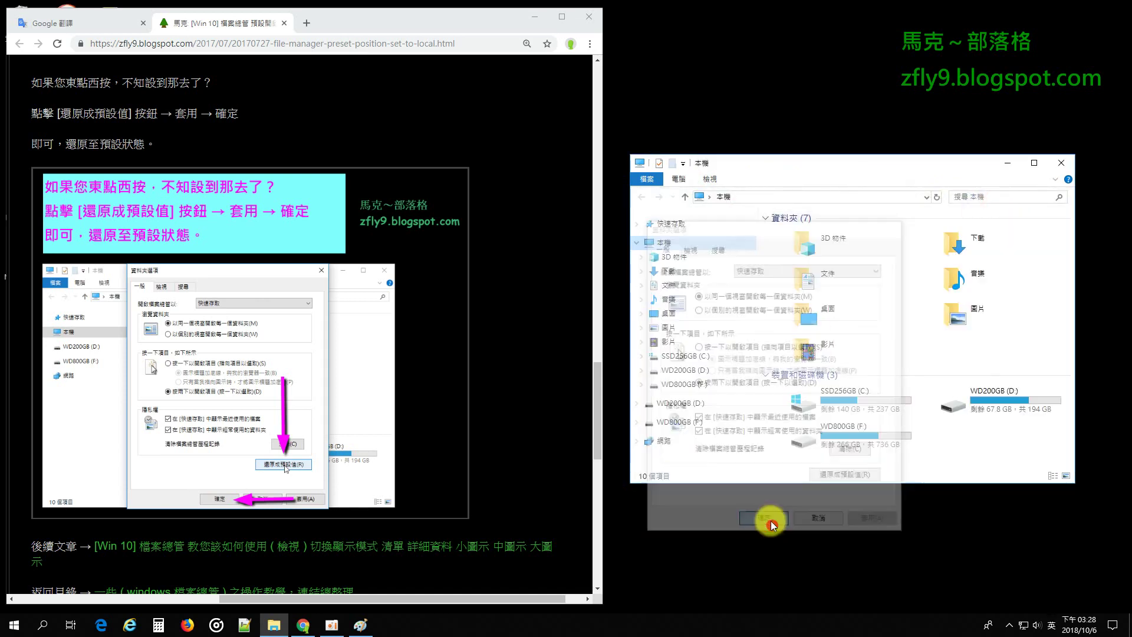
# Step: Close and reopen File Explorer to check its opening location, and collapse the 本機 branch in the folder tree
pyautogui.click(1061, 163)
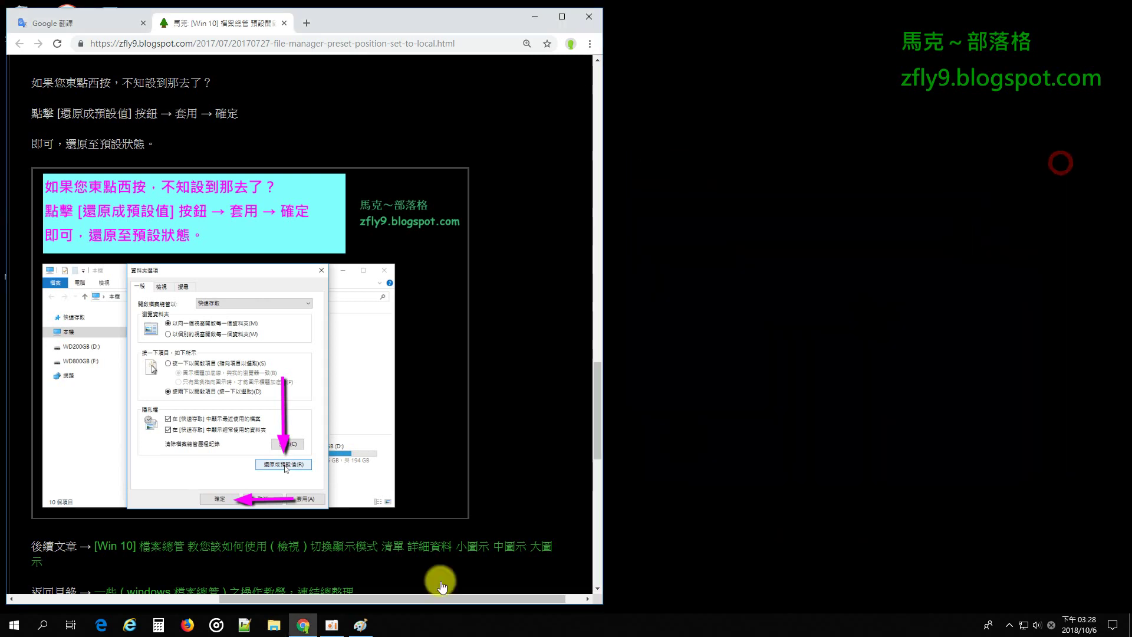
pyautogui.click(274, 625)
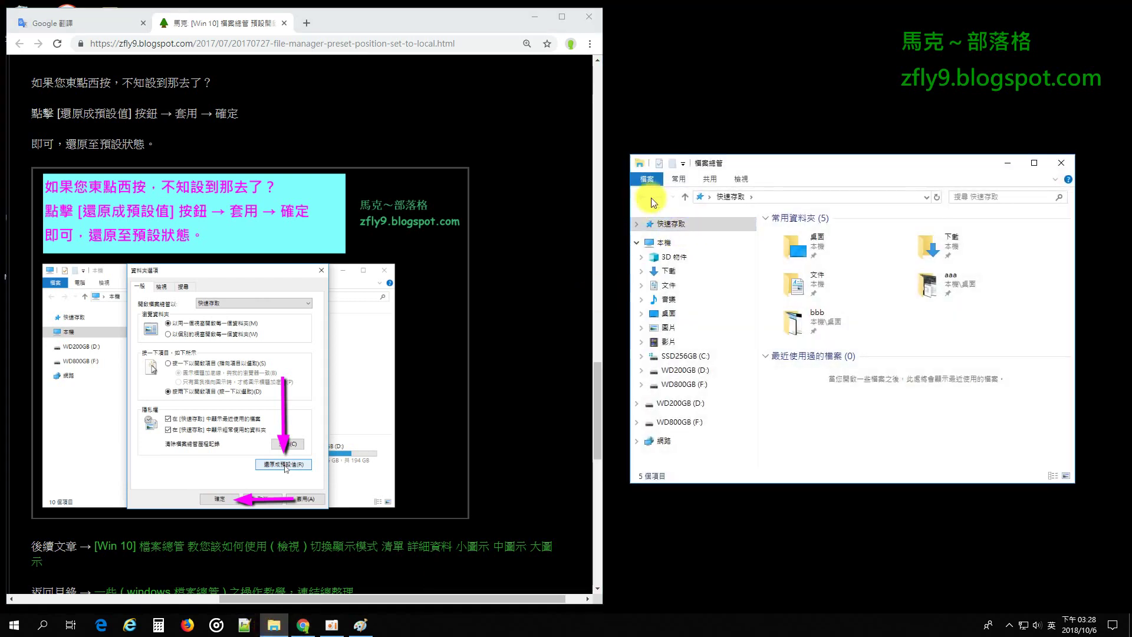
pyautogui.click(636, 242)
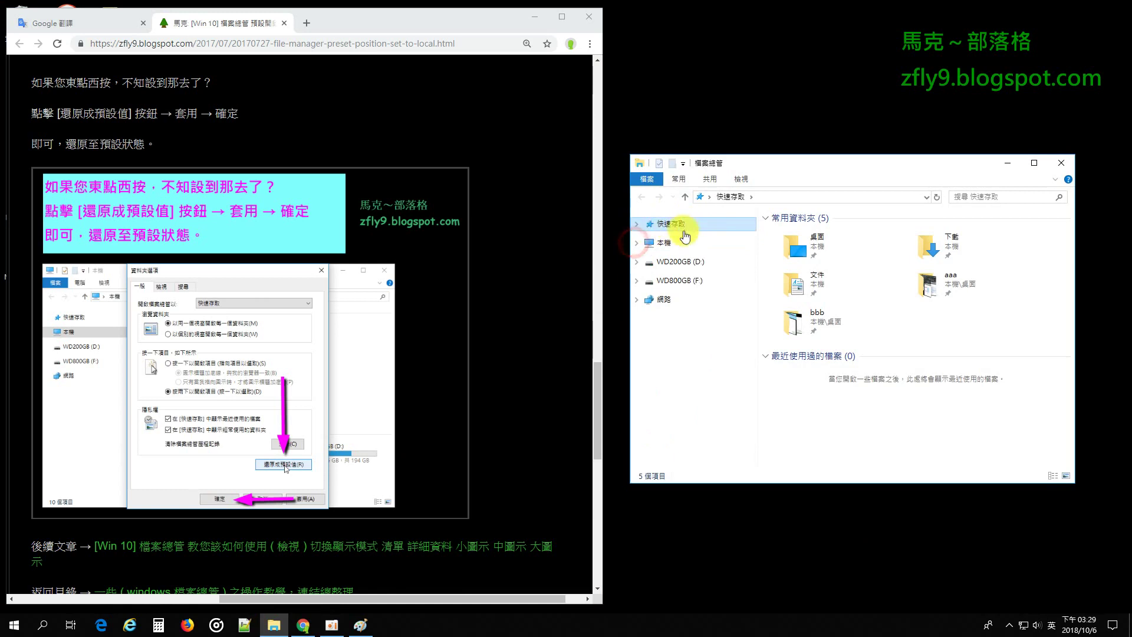
# Step: In 資料夾選項, disable both 快速存取 privacy options, set 開啟檔案總管以 to 本機 and apply the changes
pyautogui.click(741, 178)
pyautogui.click(1009, 203)
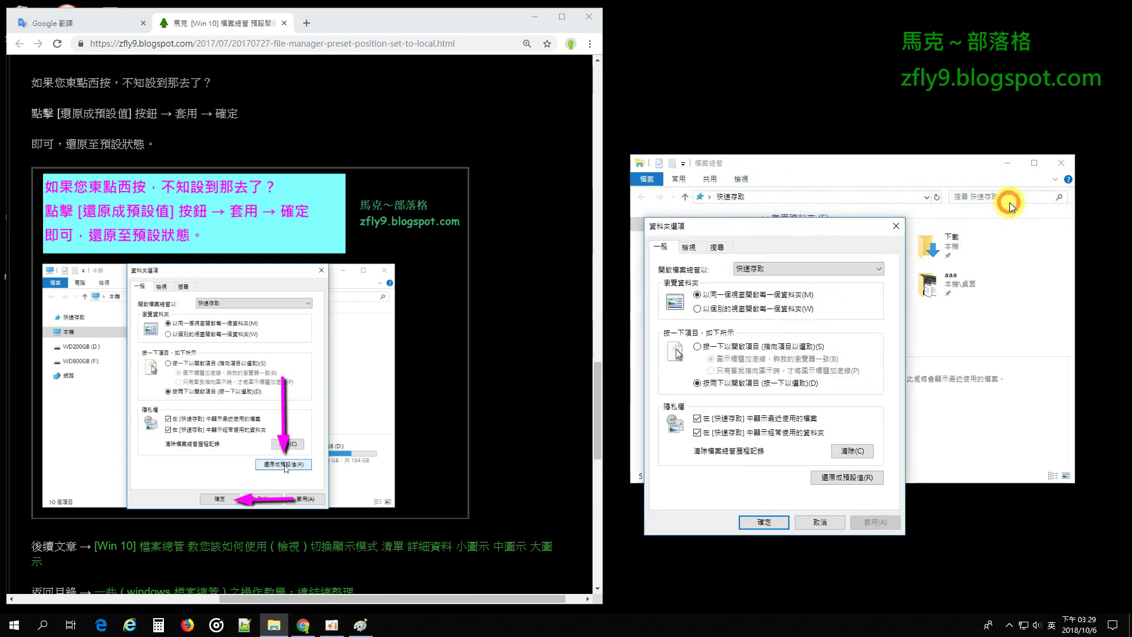
pyautogui.click(697, 418)
pyautogui.click(697, 432)
pyautogui.click(789, 270)
pyautogui.click(769, 283)
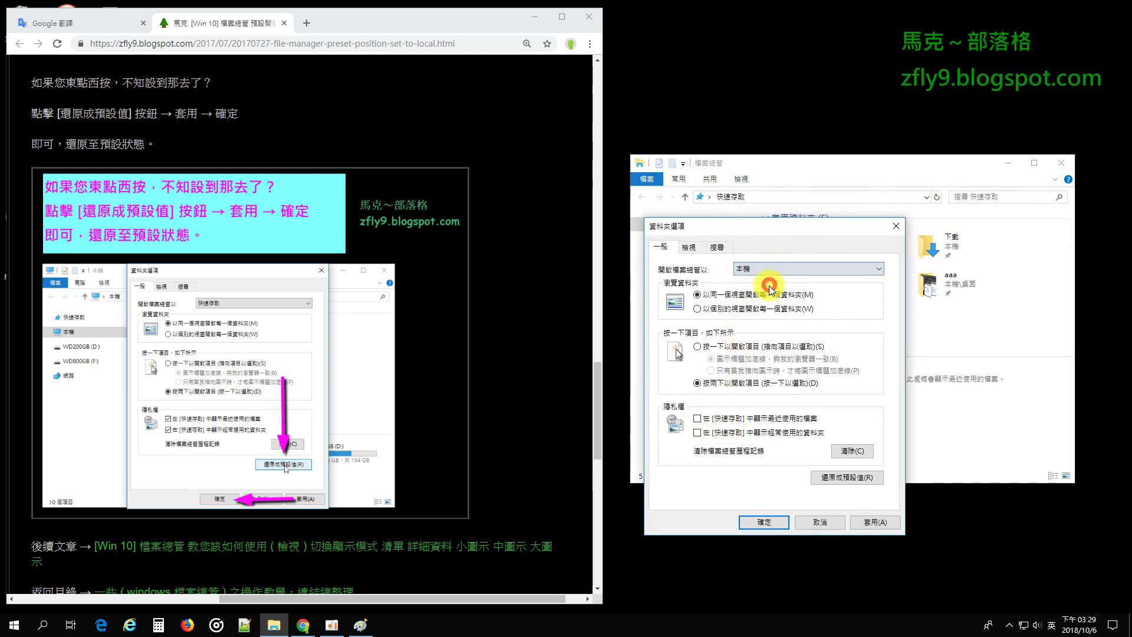
pyautogui.click(876, 522)
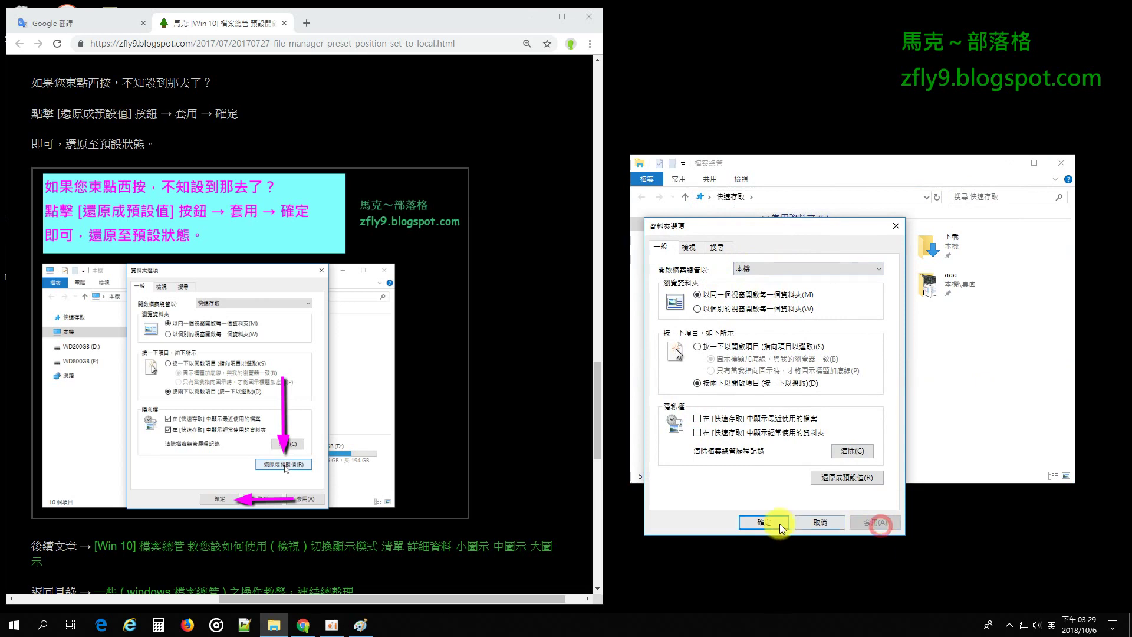
pyautogui.click(778, 522)
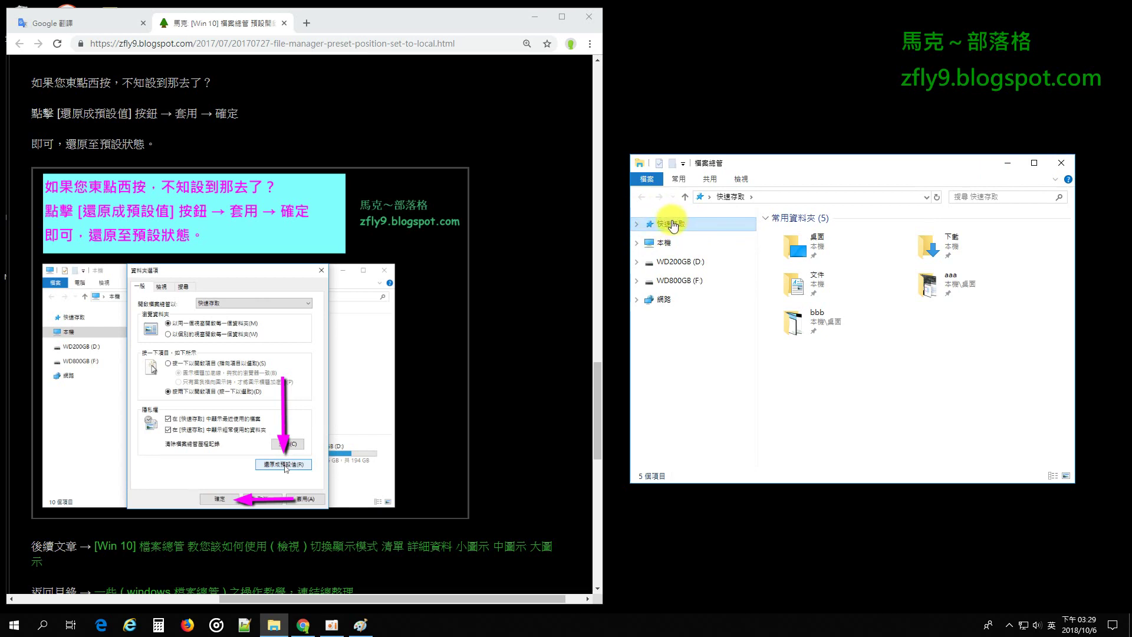
# Step: Expand the 快速存取 branch in the folder tree, and open the article's introductory link to the index of File Explorer tutorials
pyautogui.click(636, 226)
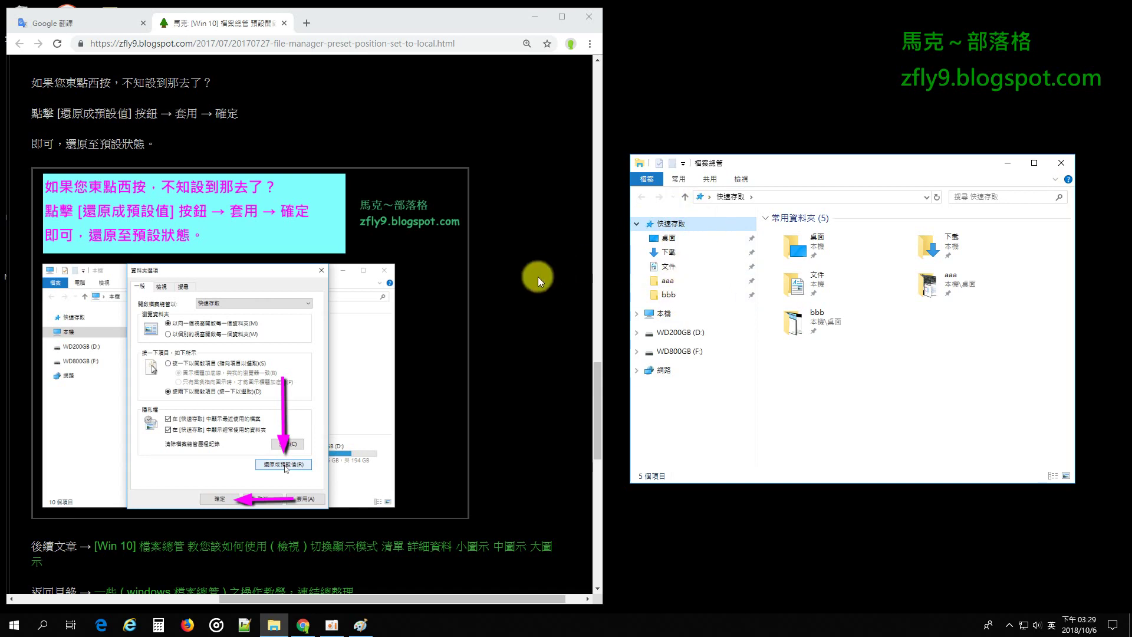
pyautogui.moveTo(594, 443); pyautogui.dragTo(579, 140)
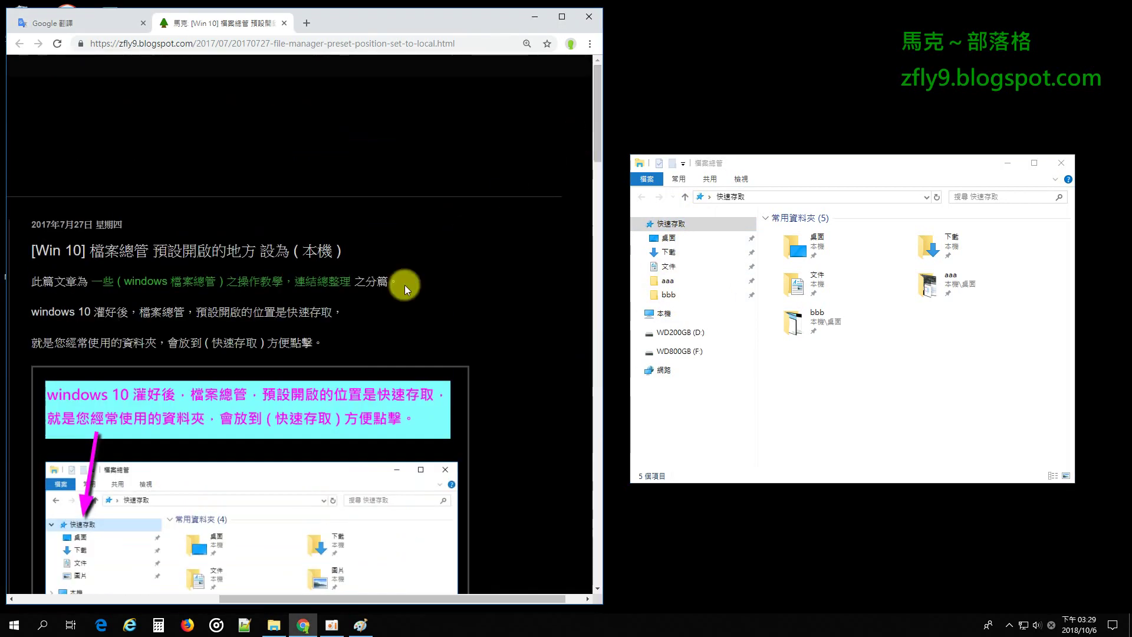
pyautogui.click(331, 285)
pyautogui.moveTo(351, 599); pyautogui.dragTo(554, 591)
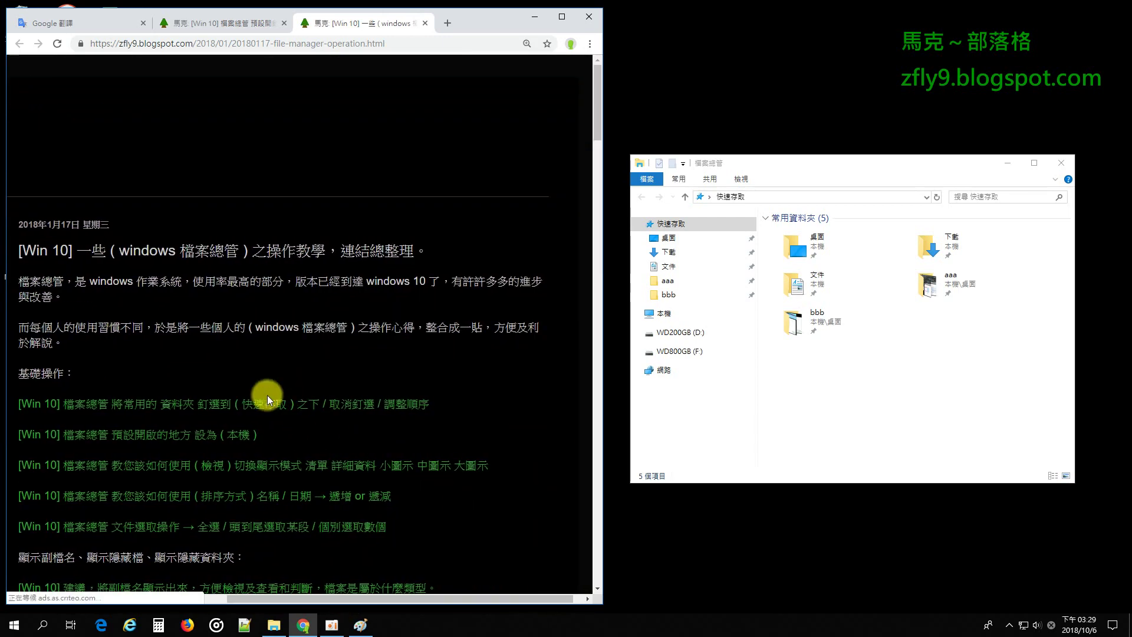
# Step: Collapse the 快速存取 branch, then close the tutorial index page and return to the closing section of the 本機 article
pyautogui.click(638, 224)
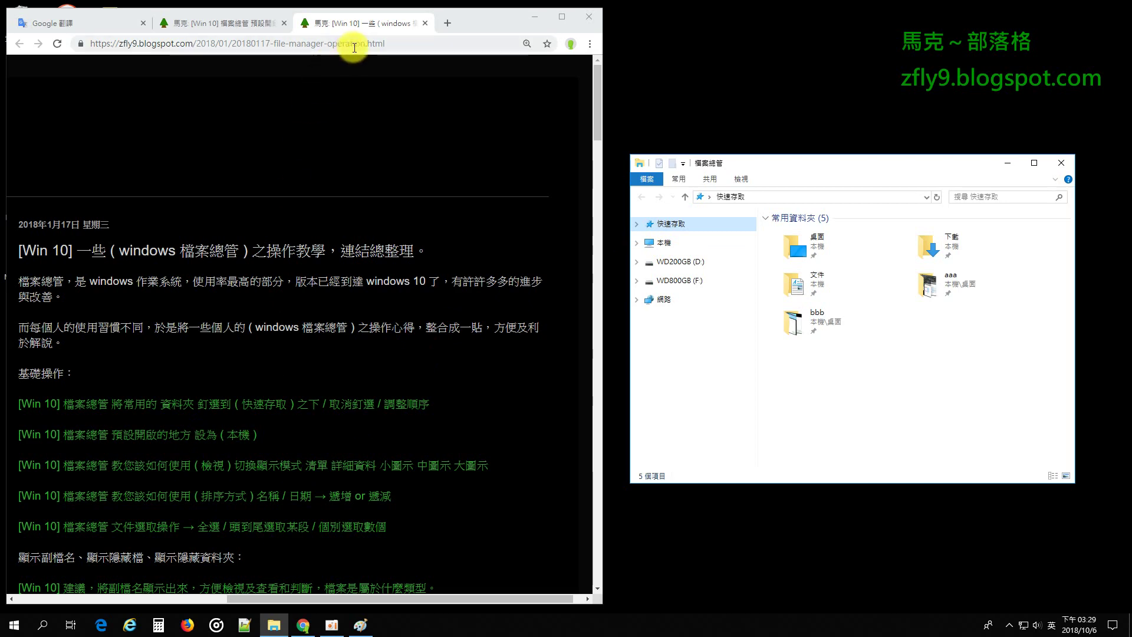
pyautogui.click(424, 23)
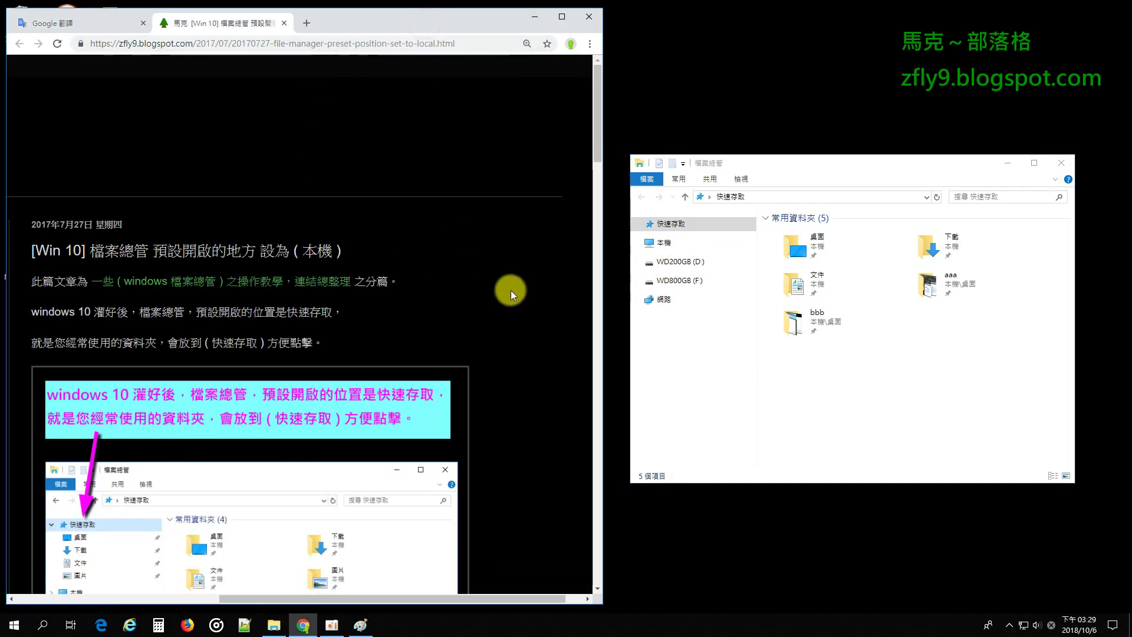
pyautogui.scroll(-17, 524, 292)
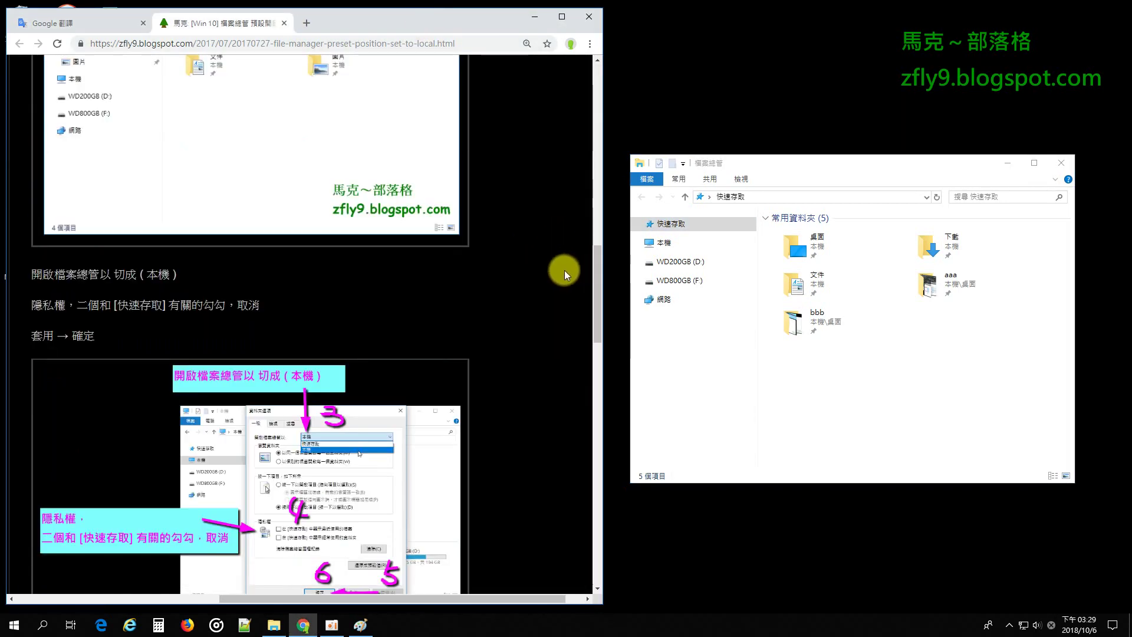
pyautogui.scroll(-18, 499, 315)
pyautogui.scroll(4, 543, 260)
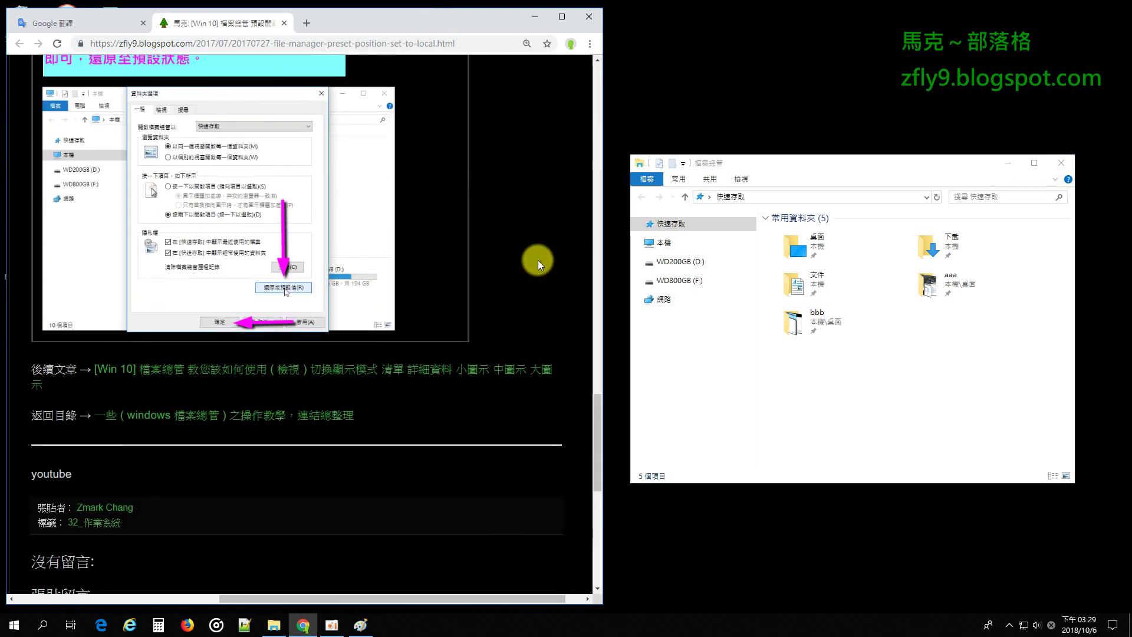
# Step: Expand the 本機 branch in the folder tree and display the folders and drives of 本機
pyautogui.click(637, 242)
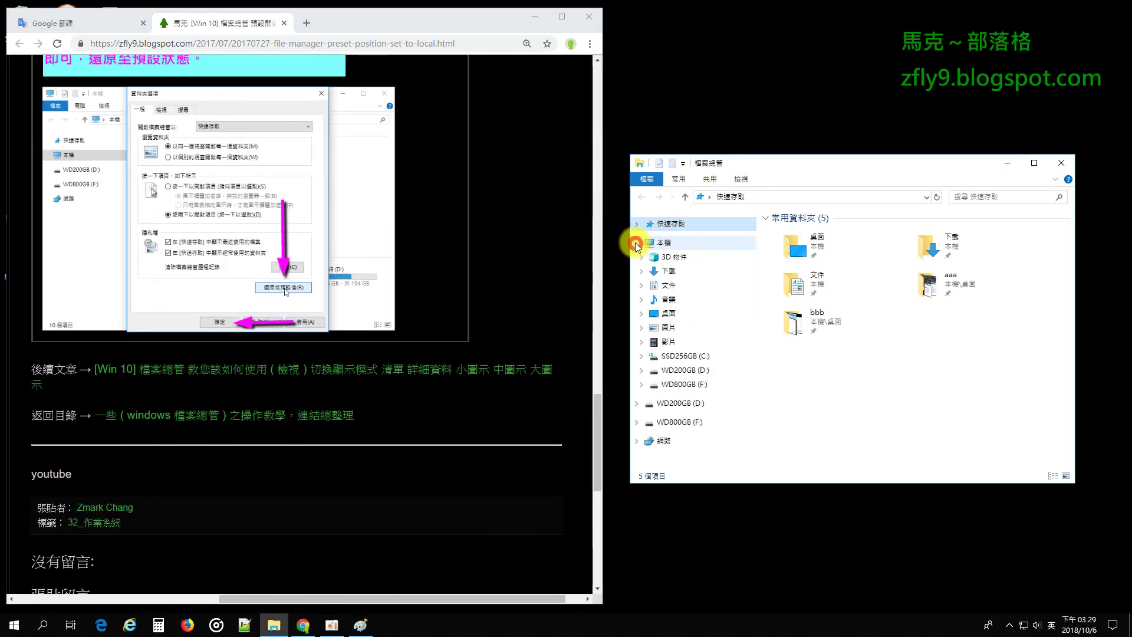
pyautogui.click(663, 244)
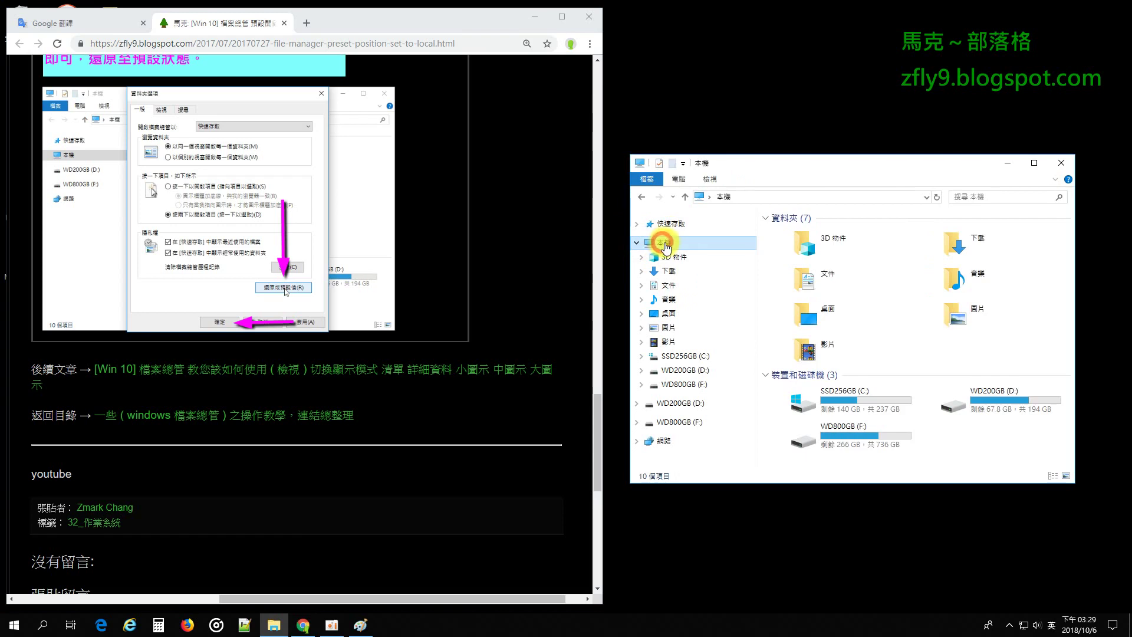